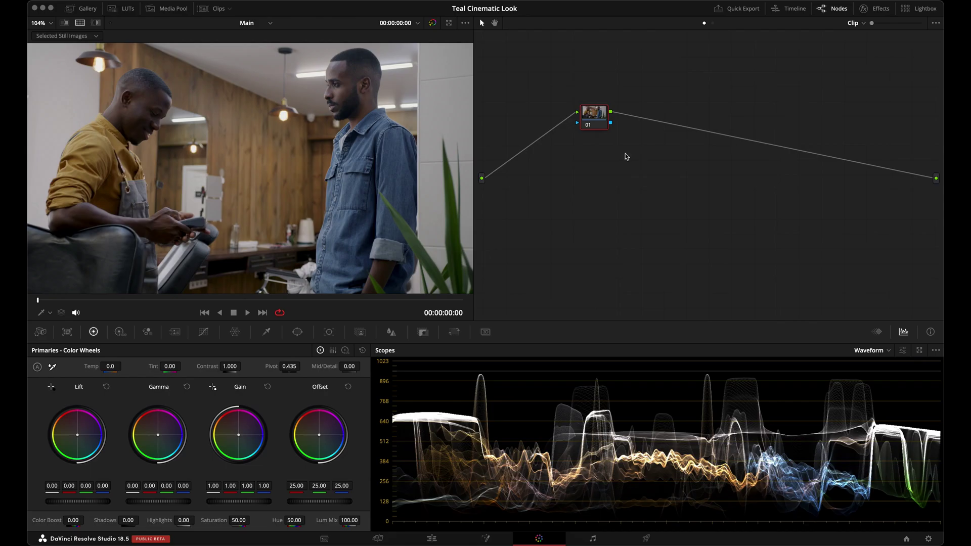
Apply a Color Space Transform effect to node 01 and label the node IDT
{"action": "left_click", "coordinate": [877, 9]}
{"action": "left_click", "coordinate": [836, 40]}
{"action": "type", "text": "colo"}
{"action": "double_click", "coordinate": [839, 91]}
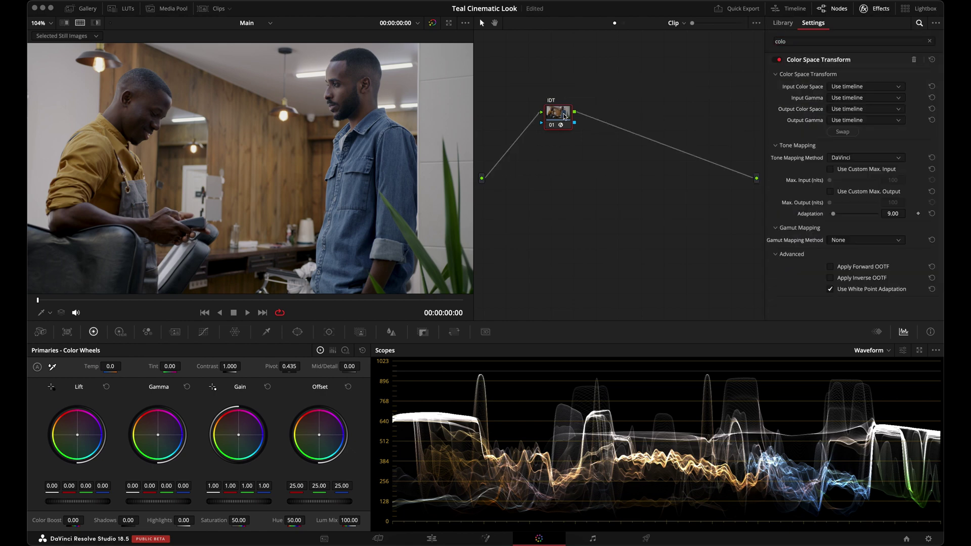
Configure the IDT transform from Rec.709 and Gamma 2.4 to DaVinci Wide Gamut and DaVinci Intermediate
{"action": "left_click", "coordinate": [850, 86]}
{"action": "left_click", "coordinate": [852, 87]}
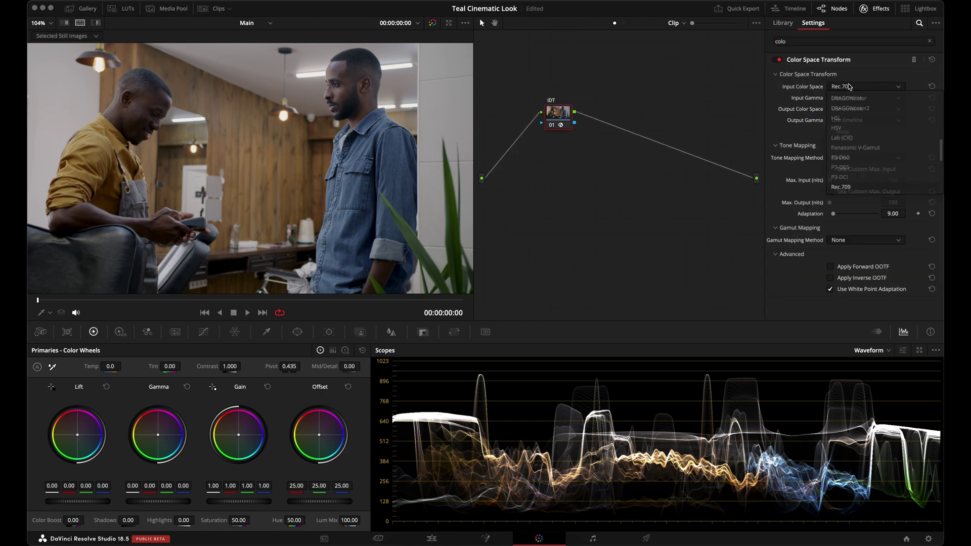
{"action": "left_click", "coordinate": [849, 100]}
{"action": "scroll", "coordinate": [849, 101], "scroll_direction": "down", "scroll_amount": 5}
{"action": "left_click", "coordinate": [849, 102]}
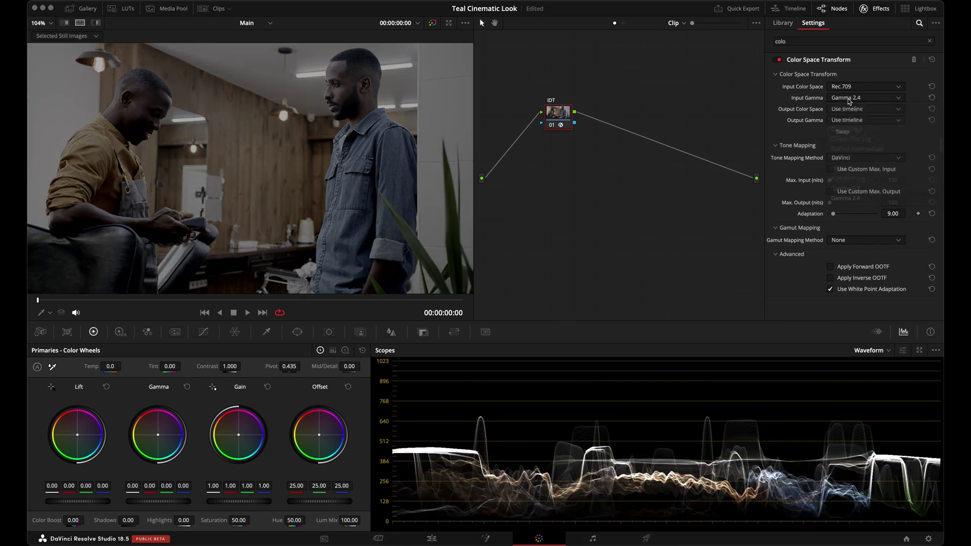
{"action": "left_click", "coordinate": [840, 109]}
{"action": "left_click", "coordinate": [842, 112]}
{"action": "left_click", "coordinate": [847, 122]}
{"action": "left_click", "coordinate": [847, 122]}
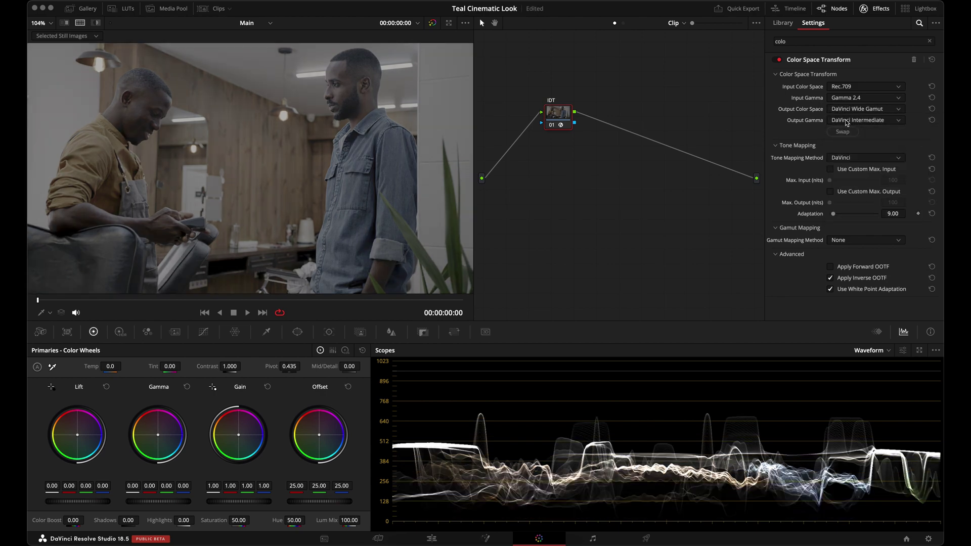
Add a serial node labelled ODT after IDT, copy the Color Space Transform onto it and swap its input and output settings
{"action": "key", "text": "alt+s"}
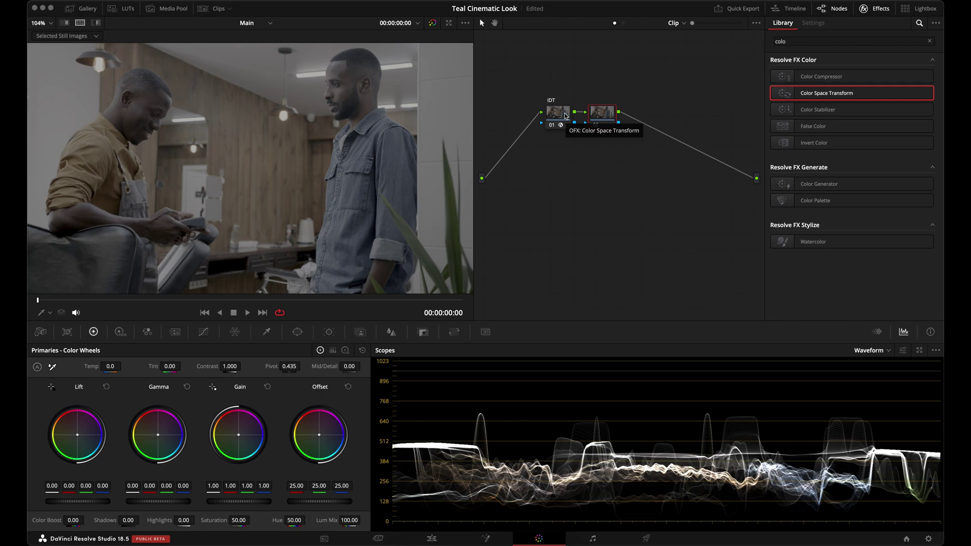
{"action": "left_click_drag", "start_coordinate": [565, 115], "coordinate": [602, 113]}
{"action": "left_click", "coordinate": [547, 122]}
{"action": "left_click", "coordinate": [607, 119]}
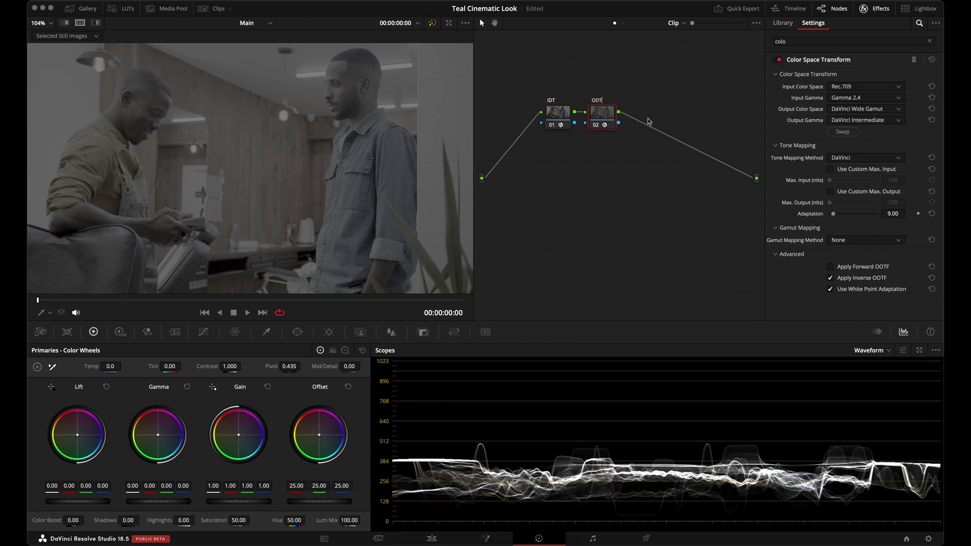
{"action": "left_click", "coordinate": [843, 132]}
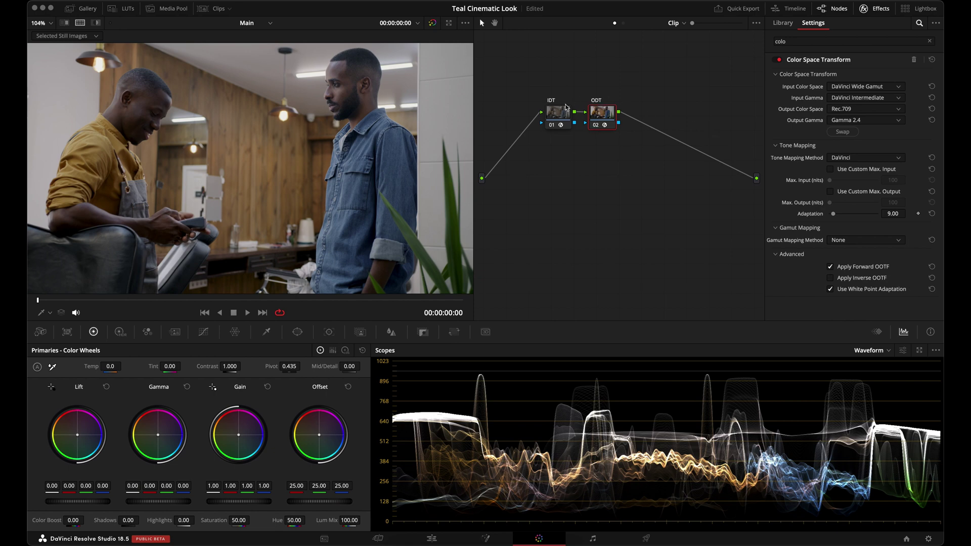
{"action": "left_click", "coordinate": [564, 119]}
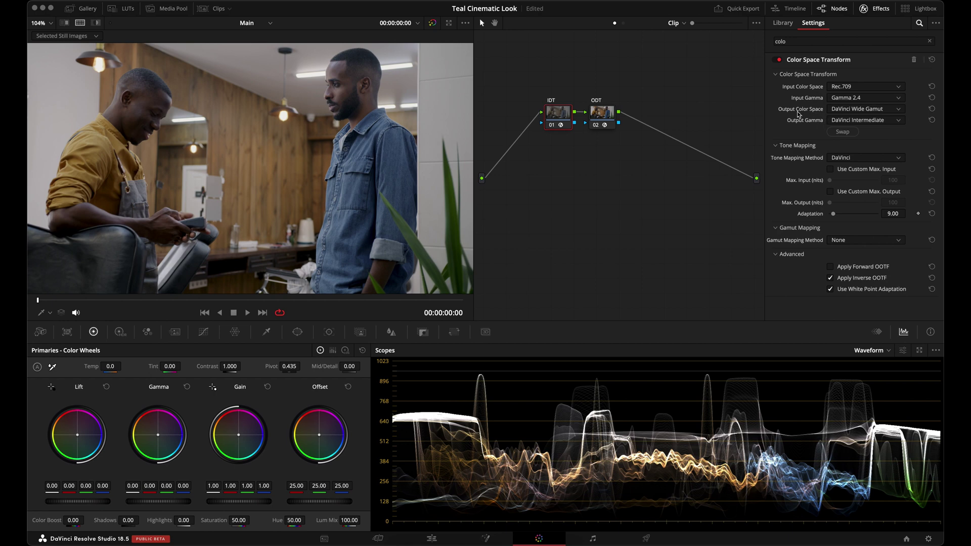
{"action": "left_click", "coordinate": [608, 114]}
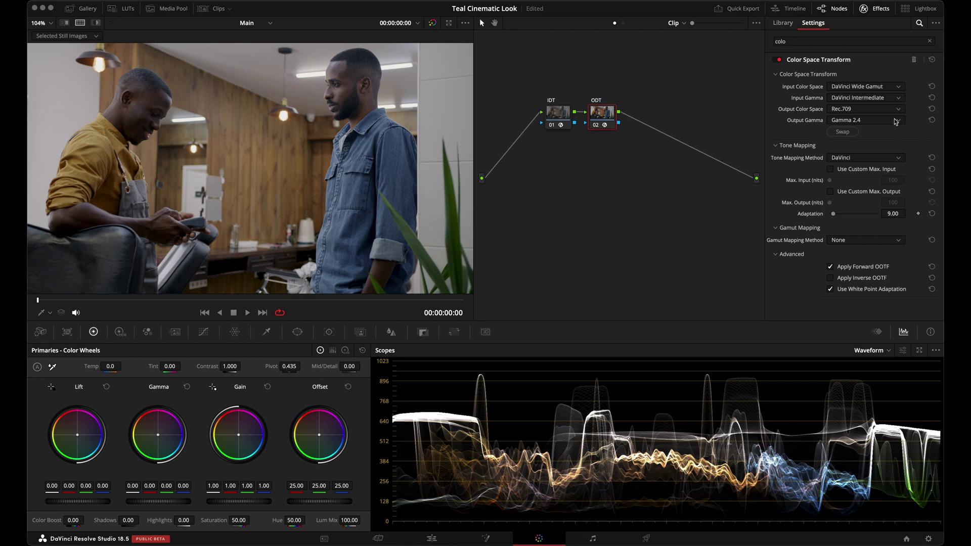
Close the effects list and spread the IDT and ODT nodes to opposite ends of the node graph
{"action": "left_click_drag", "start_coordinate": [605, 107], "coordinate": [699, 108]}
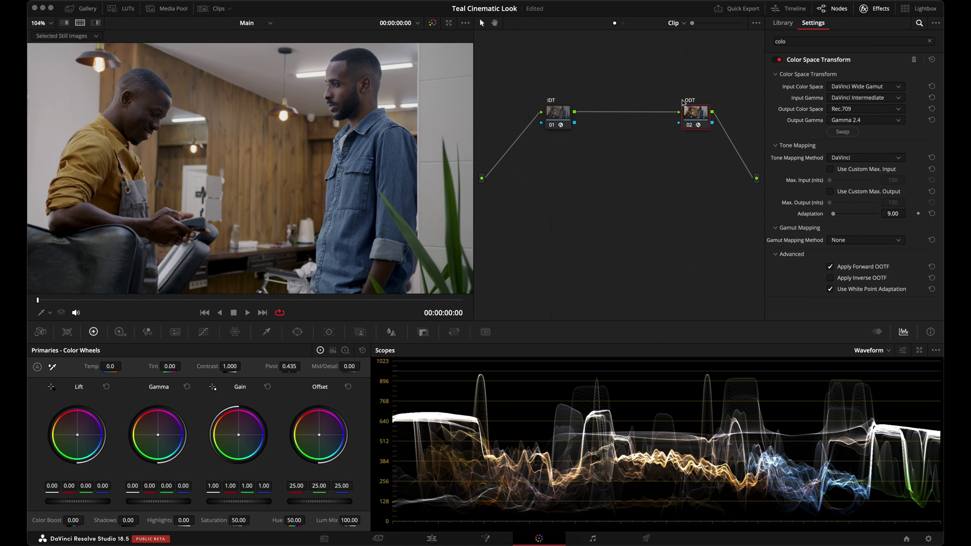
{"action": "left_click", "coordinate": [875, 8]}
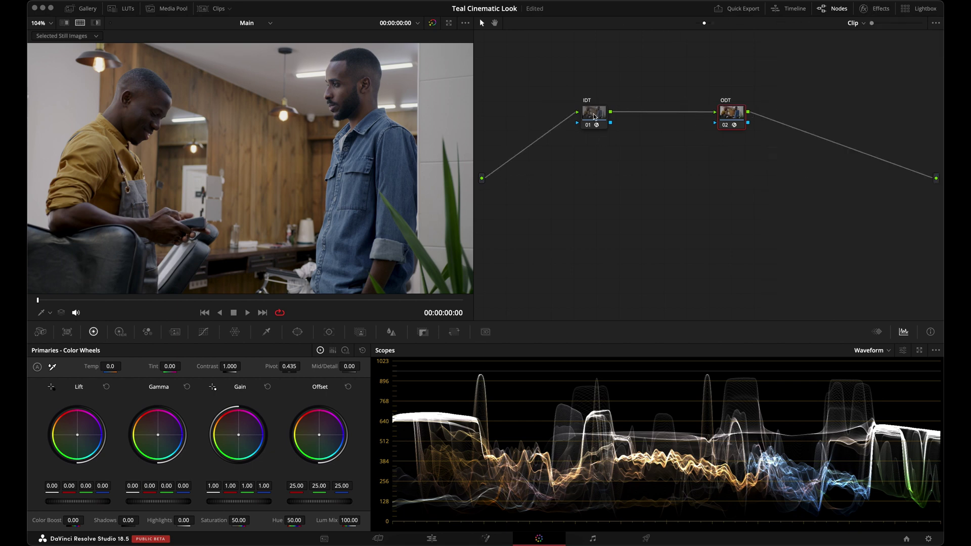
{"action": "left_click_drag", "start_coordinate": [593, 114], "coordinate": [507, 114]}
{"action": "left_click_drag", "start_coordinate": [749, 111], "coordinate": [907, 114]}
{"action": "left_click", "coordinate": [599, 141]}
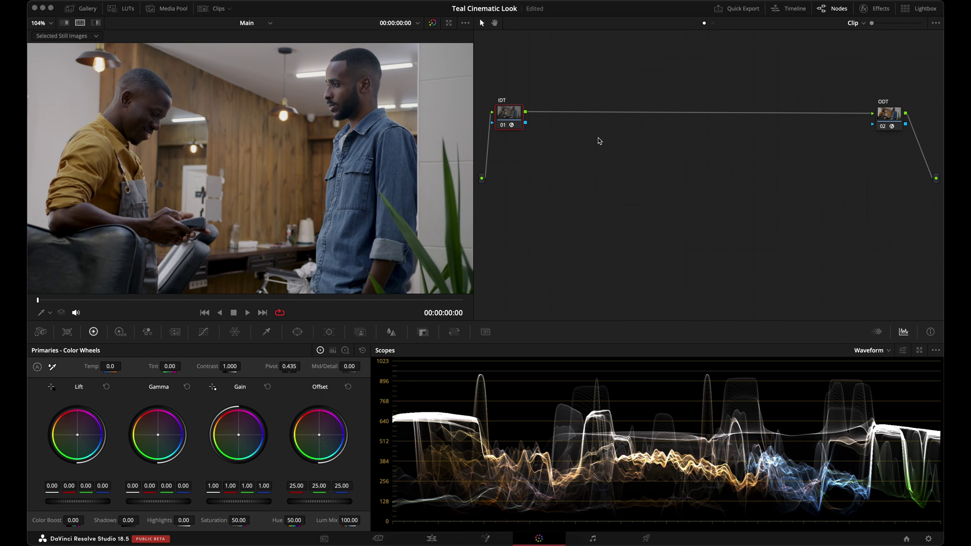
Add a serial node labelled Primaries after IDT and a parallel node labelled Skin beneath it
{"action": "key", "text": "alt+s"}
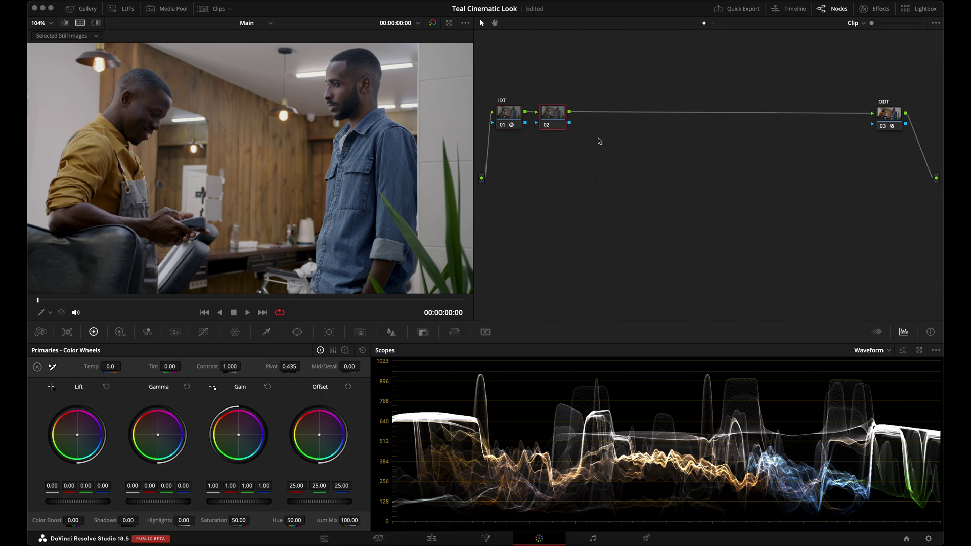
{"action": "key", "text": "alt+l"}
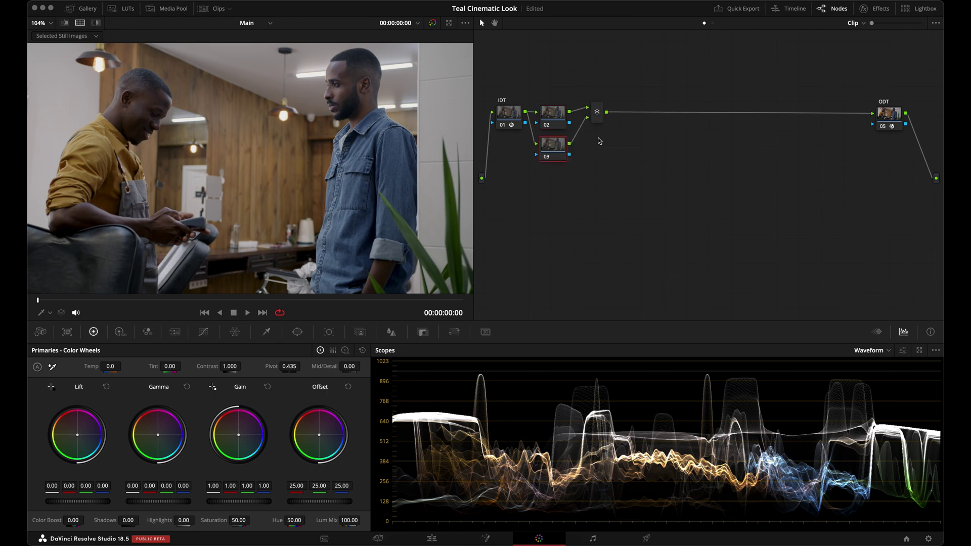
{"action": "left_click", "coordinate": [556, 118]}
{"action": "left_click", "coordinate": [556, 146]}
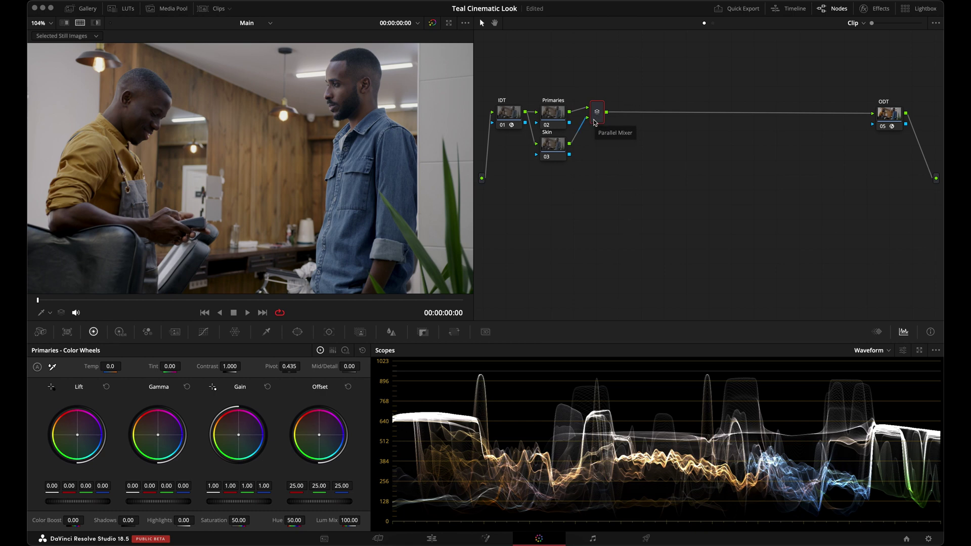
Add a serial node after the parallel mixer plus three parallel nodes, and label the four Look, Sat, Con and Vignette
{"action": "key", "text": "alt+s"}
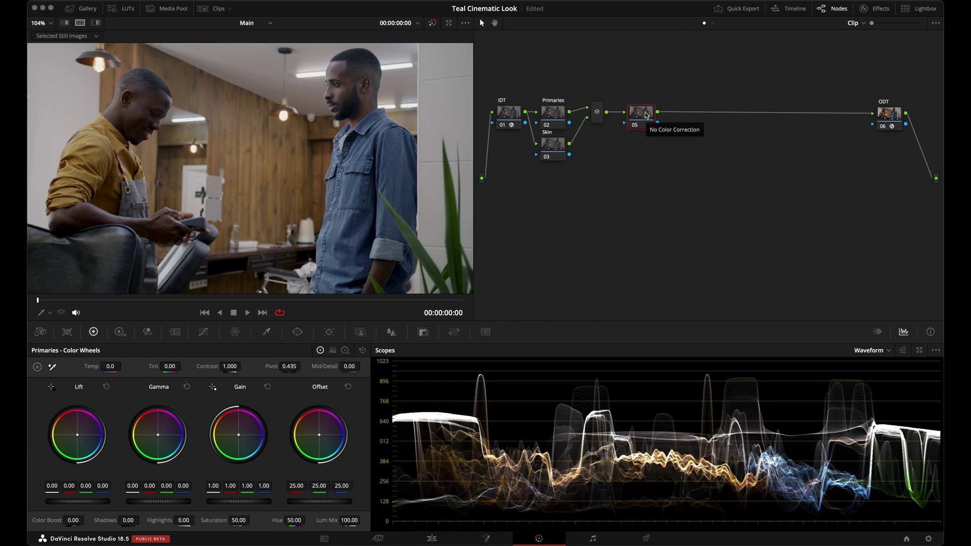
{"action": "key", "text": "alt+p"}
{"action": "key", "text": "alt+p"}
{"action": "key", "text": "alt+p"}
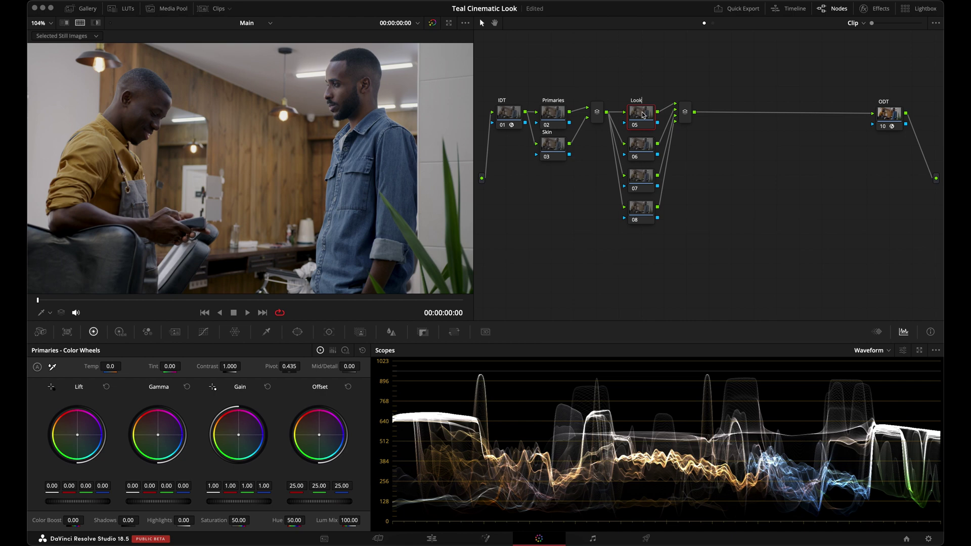
{"action": "left_click", "coordinate": [640, 146]}
{"action": "left_click", "coordinate": [642, 177]}
{"action": "left_click", "coordinate": [637, 211]}
{"action": "type", "text": "te"}
Add three serial nodes after the second parallel mixer, labelled 2383, Halation and Film Grain
{"action": "left_click", "coordinate": [685, 112]}
{"action": "key", "text": "alt+s"}
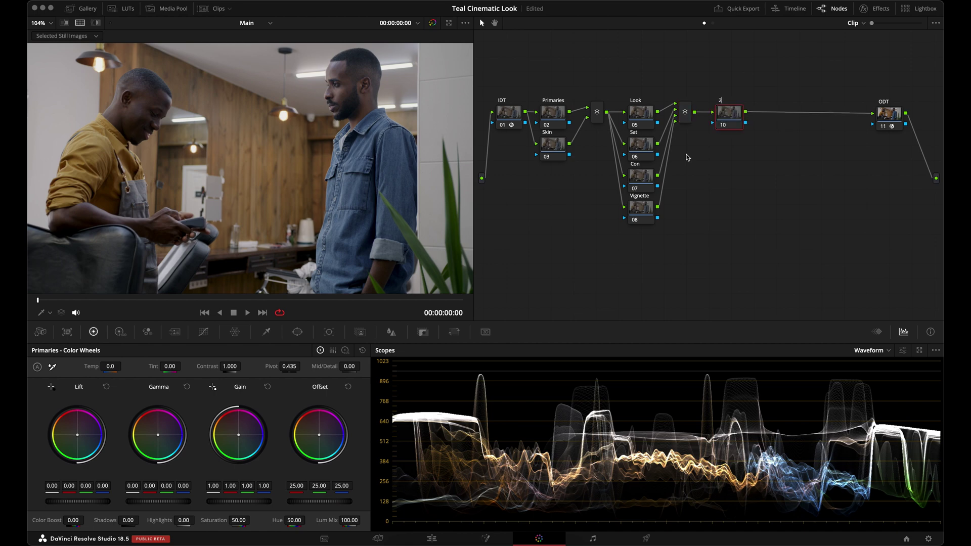
{"action": "key", "text": "alt+s"}
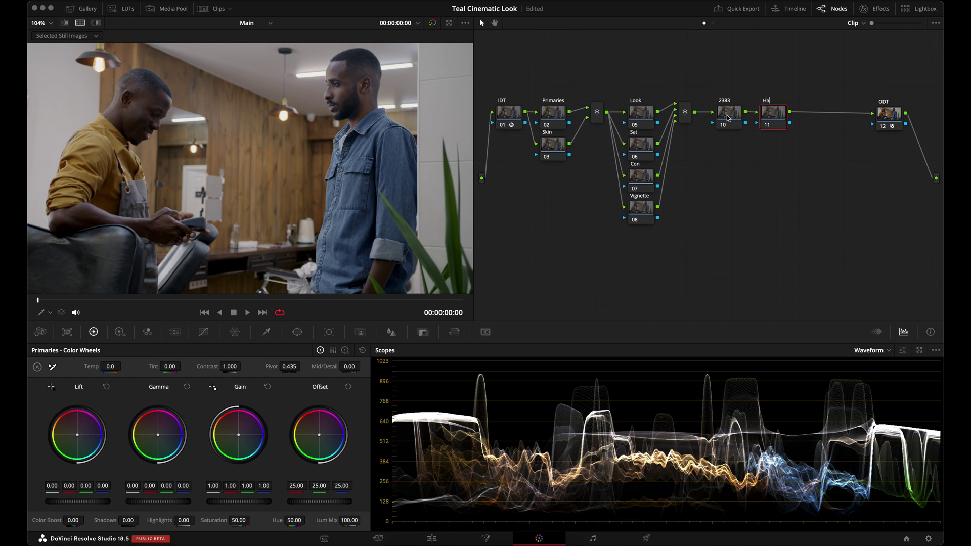
{"action": "key", "text": "alt+s"}
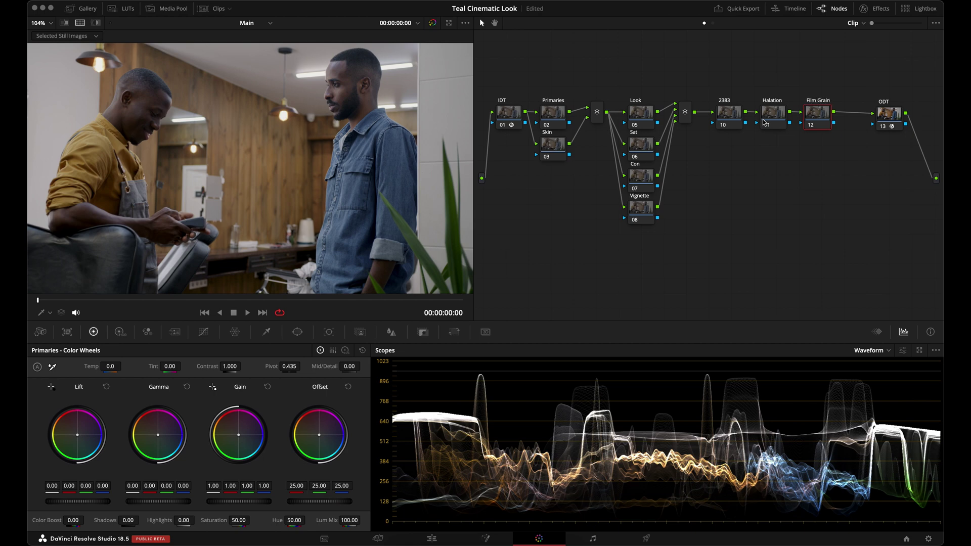
{"action": "left_click", "coordinate": [727, 115]}
{"action": "left_click", "coordinate": [818, 117]}
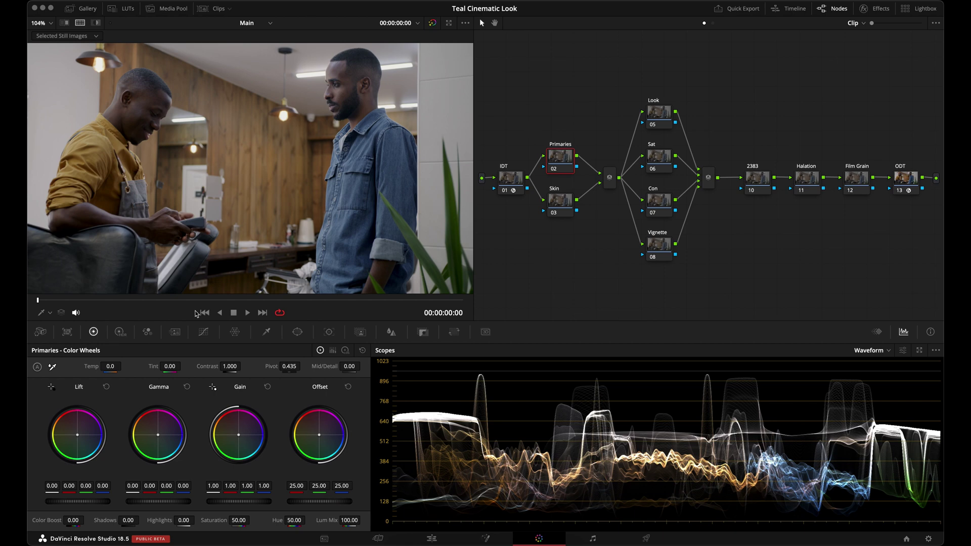
Lower the Global exposure to -0.32 on the Primaries node using the HDR color wheels
{"action": "left_click", "coordinate": [120, 332]}
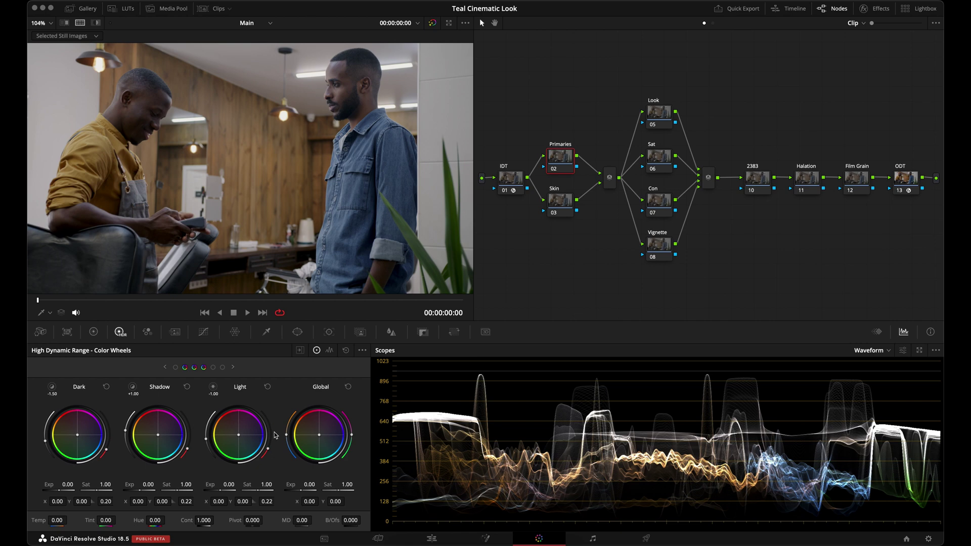
{"action": "left_click_drag", "start_coordinate": [309, 485], "coordinate": [259, 489]}
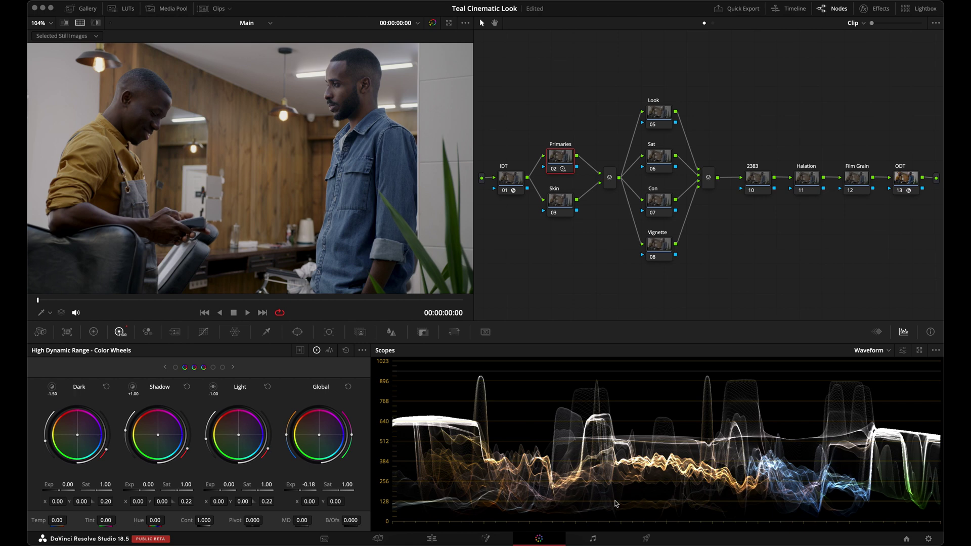
{"action": "left_click_drag", "start_coordinate": [303, 486], "coordinate": [275, 488]}
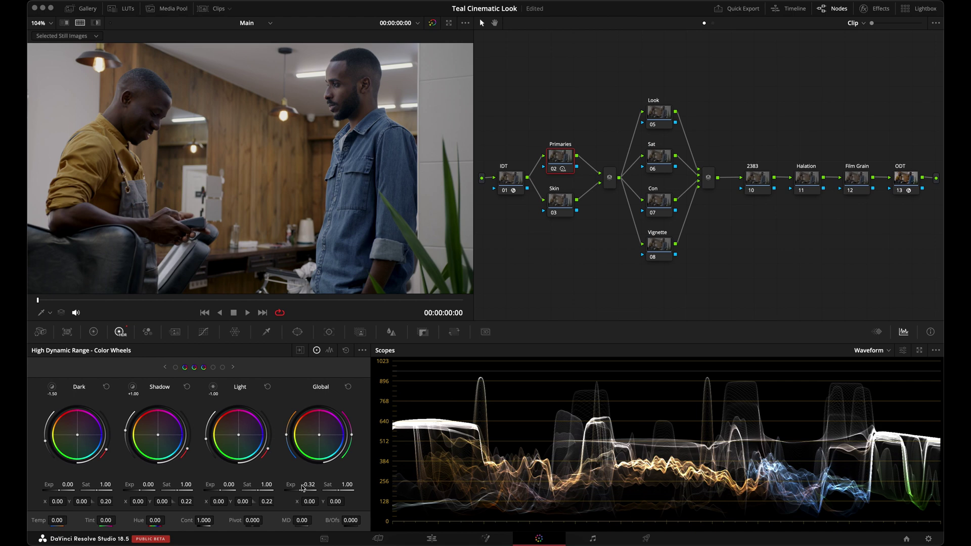
Turn off waveform colorizing, then raise the Black zone exposure to about 2.7 on the Primaries node
{"action": "left_click", "coordinate": [903, 350]}
{"action": "left_click", "coordinate": [862, 386]}
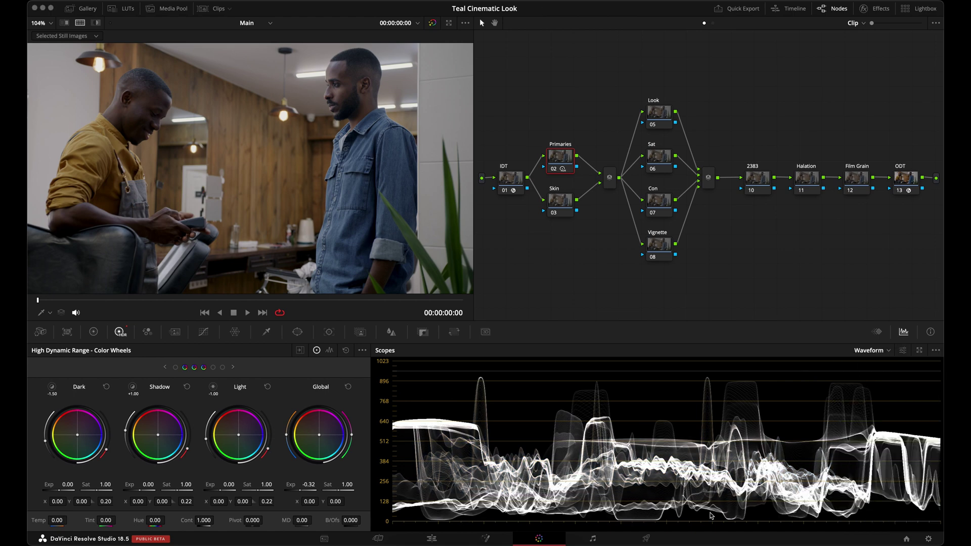
{"action": "scroll", "coordinate": [189, 394], "scroll_direction": "up", "scroll_amount": 1}
{"action": "left_click_drag", "start_coordinate": [51, 487], "coordinate": [567, 469]}
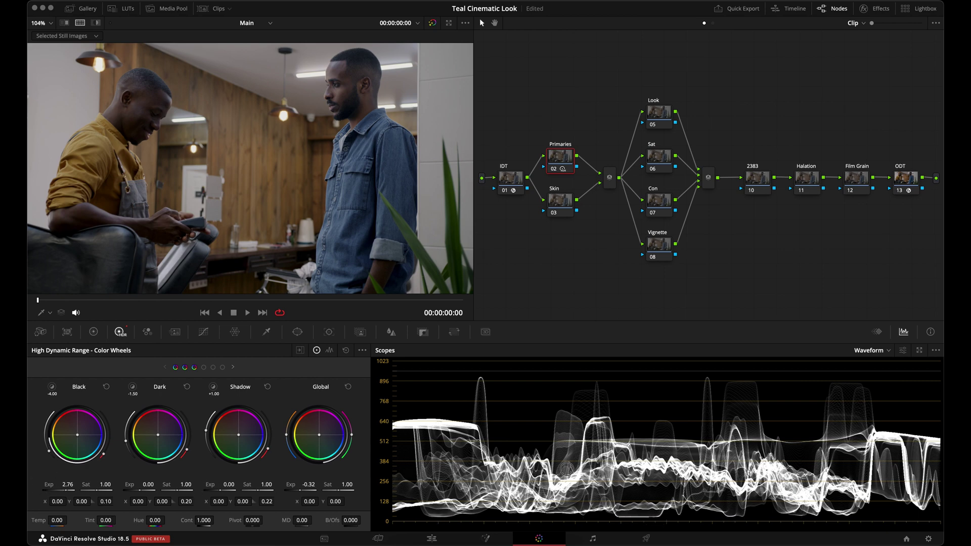
{"action": "key", "text": "alt+f"}
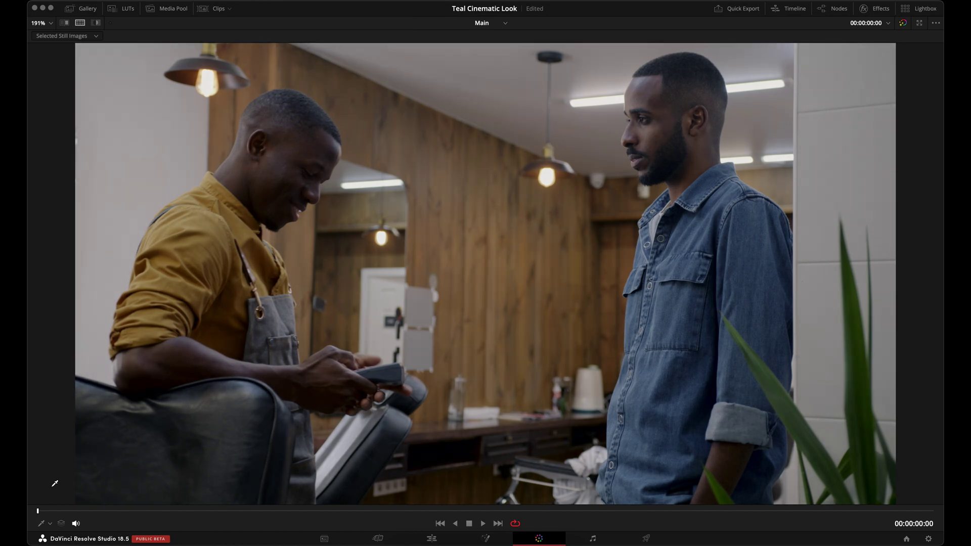
{"action": "key", "text": "alt+f"}
Show a vectorscope beside the waveform and raise the Global saturation of the Primaries node to 1.17
{"action": "left_click", "coordinate": [894, 352]}
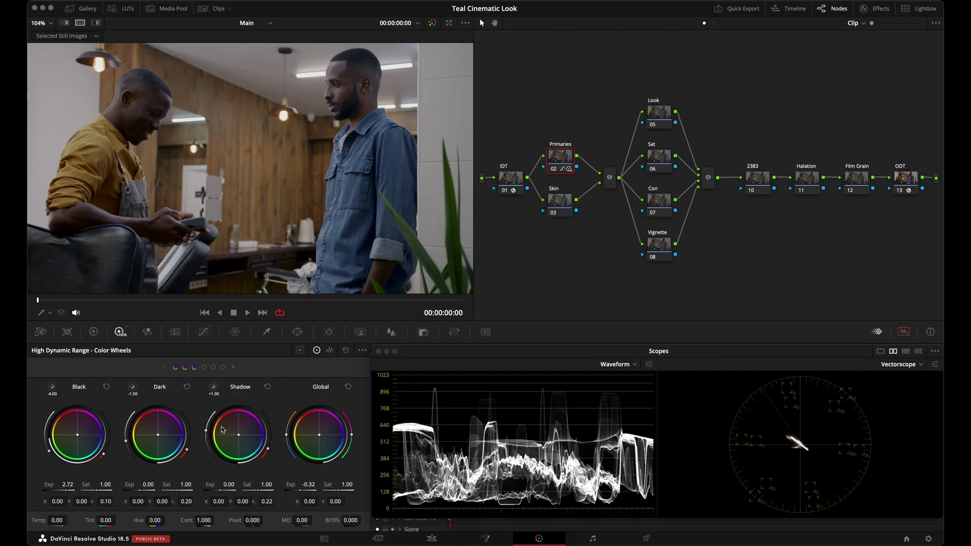
{"action": "left_click_drag", "start_coordinate": [328, 485], "coordinate": [407, 487]}
{"action": "mouse_move", "coordinate": [329, 486]}
{"action": "left_mouse_down"}
{"action": "mouse_move", "coordinate": [840, 495]}
{"action": "mouse_move", "coordinate": [726, 481]}
{"action": "mouse_move", "coordinate": [414, 489]}
{"action": "mouse_move", "coordinate": [369, 481]}
{"action": "mouse_move", "coordinate": [526, 486]}
{"action": "mouse_move", "coordinate": [469, 474]}
{"action": "mouse_move", "coordinate": [522, 470]}
{"action": "mouse_move", "coordinate": [358, 472]}
{"action": "left_mouse_up"}
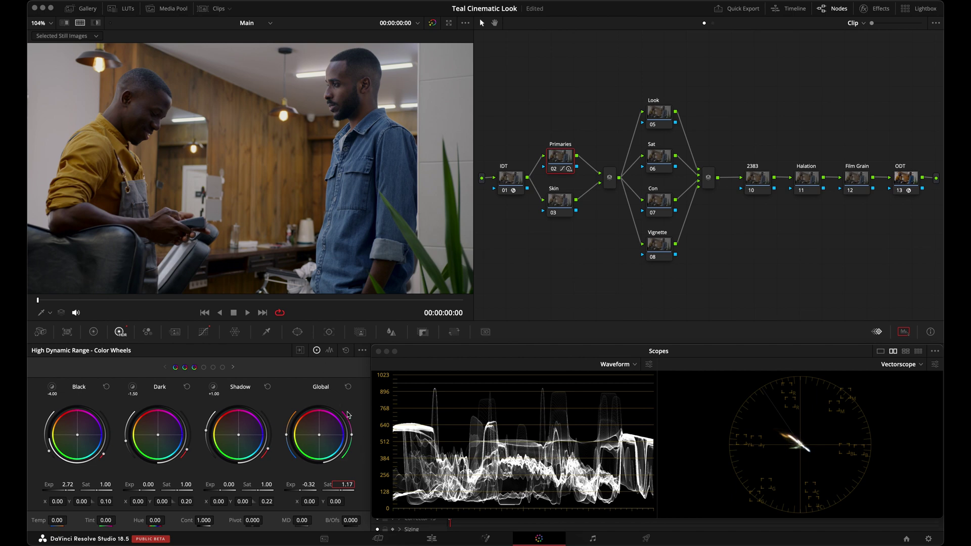
Set the Primaries node's tint to -5.16 and compare the image with the node disabled and enabled
{"action": "left_click_drag", "start_coordinate": [354, 439], "coordinate": [353, 439]}
{"action": "key", "text": "ctrl+d"}
{"action": "key", "text": "ctrl+d"}
{"action": "key", "text": "ctrl+d"}
{"action": "key", "text": "ctrl+d"}
{"action": "key", "text": "ctrl+d"}
{"action": "key", "text": "ctrl+d"}
{"action": "key", "text": "ctrl+d"}
{"action": "key", "text": "ctrl+d"}
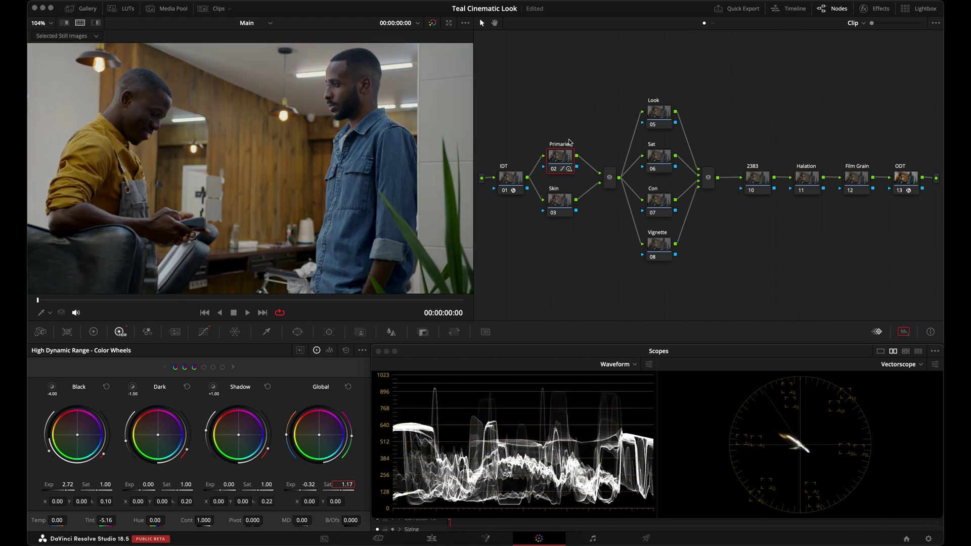
Apply the DWG Kodak 2383 D60 film look LUT to the 2383 node
{"action": "left_click", "coordinate": [571, 201]}
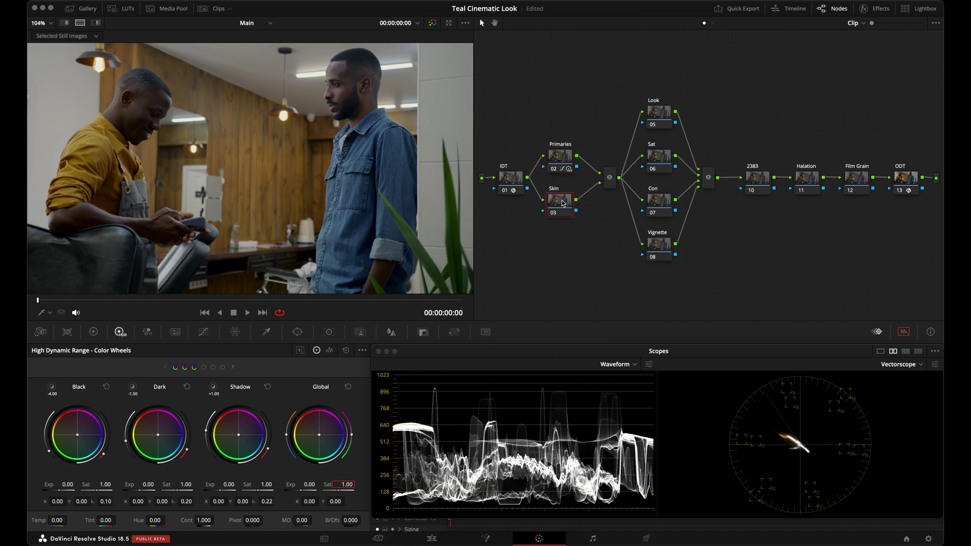
{"action": "left_click", "coordinate": [763, 181]}
{"action": "right_click", "coordinate": [756, 184]}
{"action": "mouse_move", "coordinate": [778, 280]}
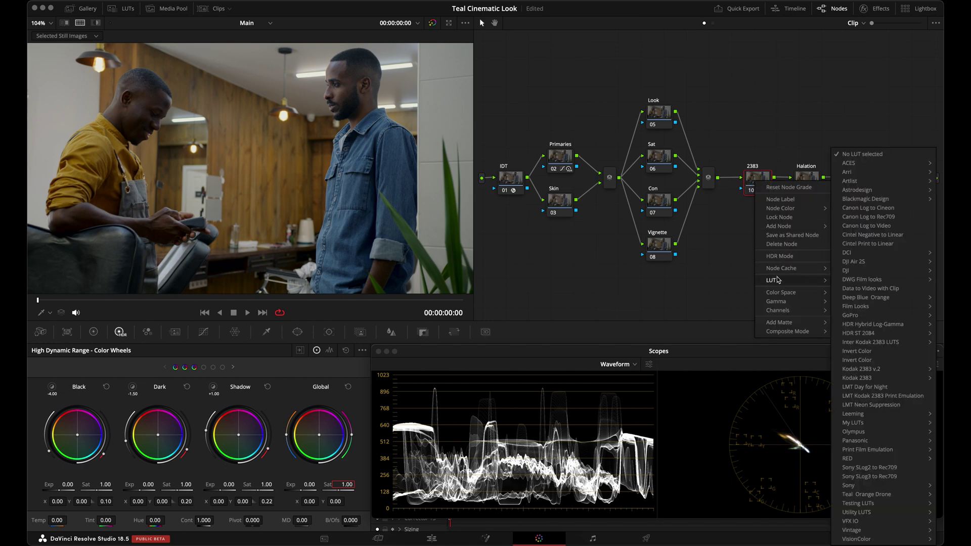
{"action": "mouse_move", "coordinate": [878, 282]}
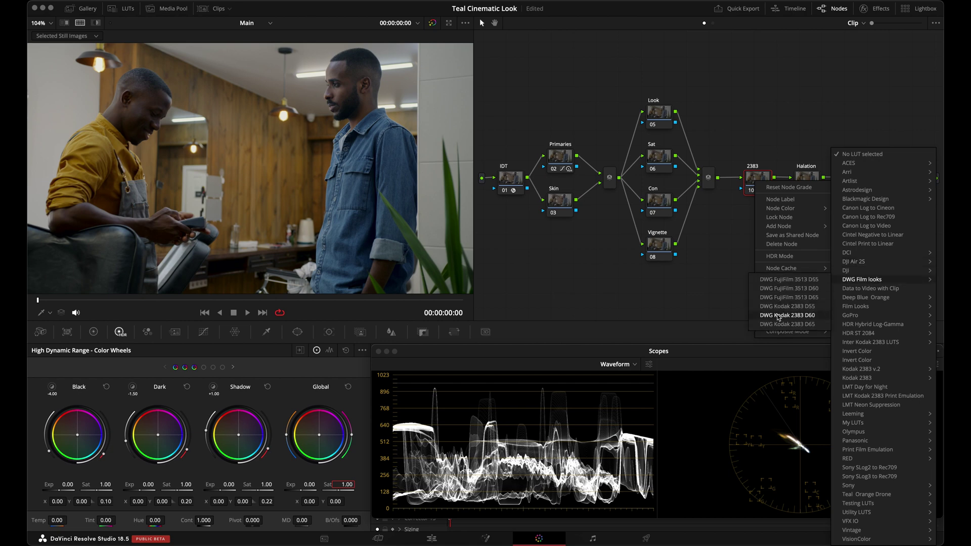
{"action": "left_click", "coordinate": [814, 316]}
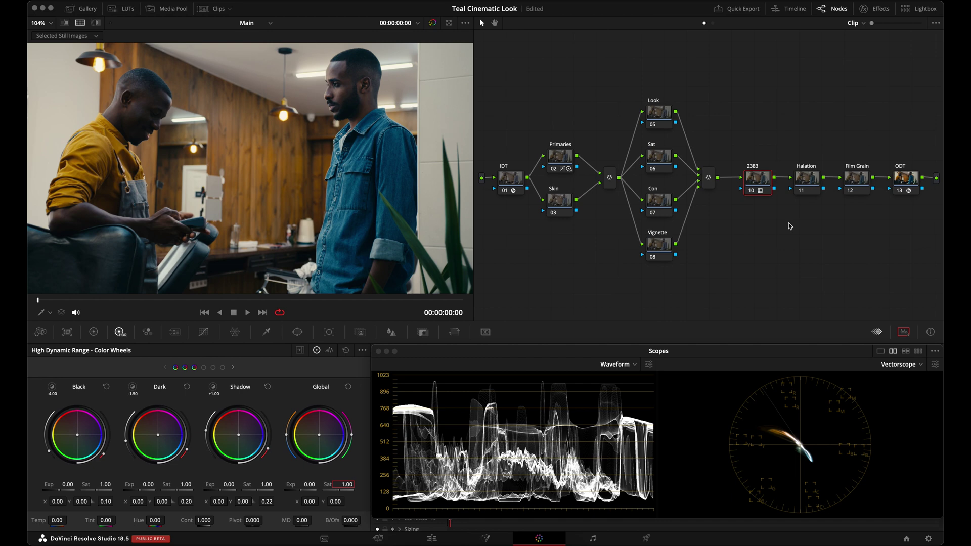
Set the composite mode of the 2383 node to Color
{"action": "right_click", "coordinate": [762, 183]}
{"action": "mouse_move", "coordinate": [790, 341]}
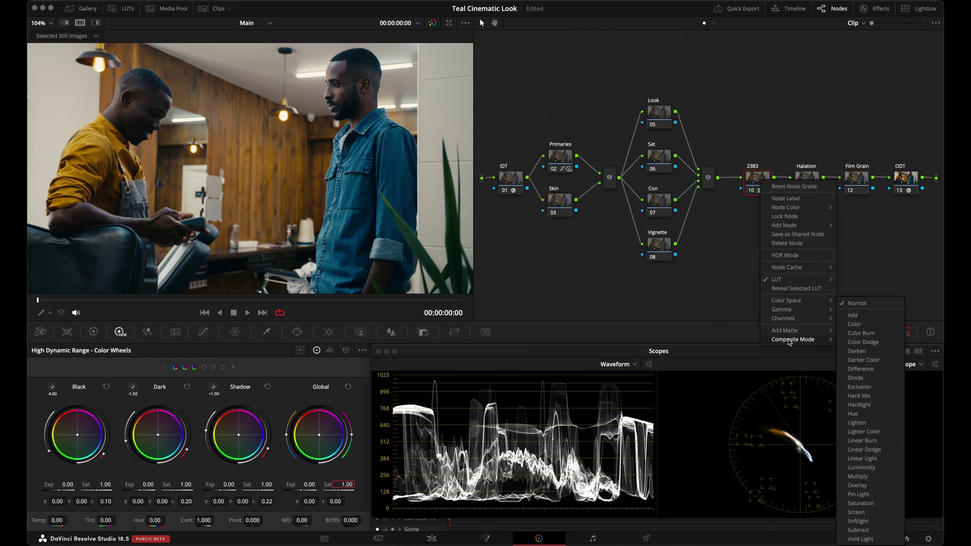
{"action": "left_click", "coordinate": [856, 325]}
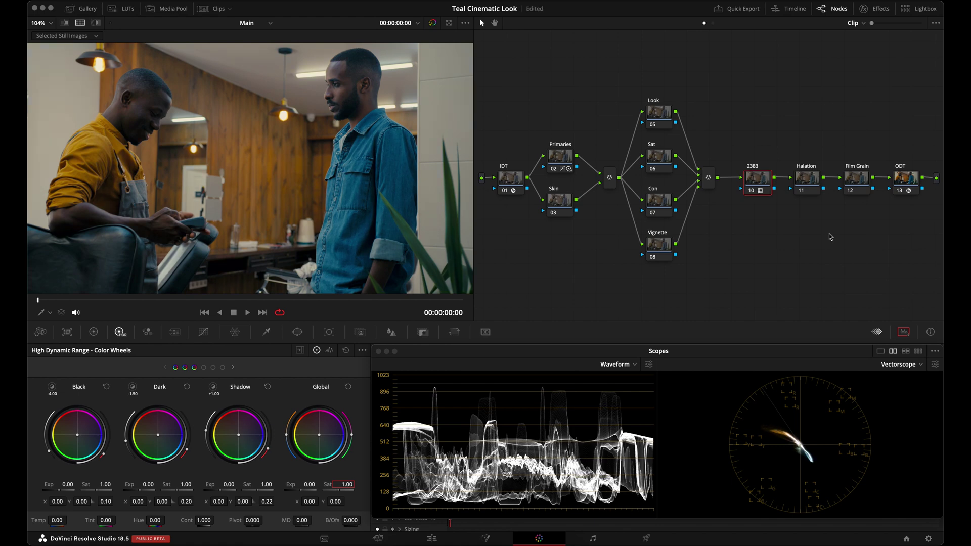
Add a red range to the Skin node's Hue Vs Hue curve, rotate its hue by about 12, and save the project
{"action": "key", "text": "alt+shift+c"}
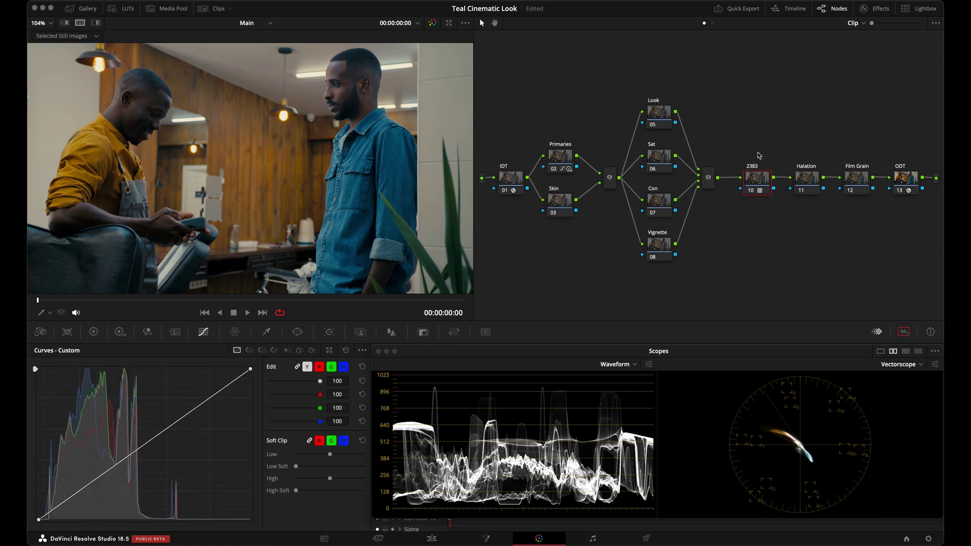
{"action": "left_click", "coordinate": [559, 204]}
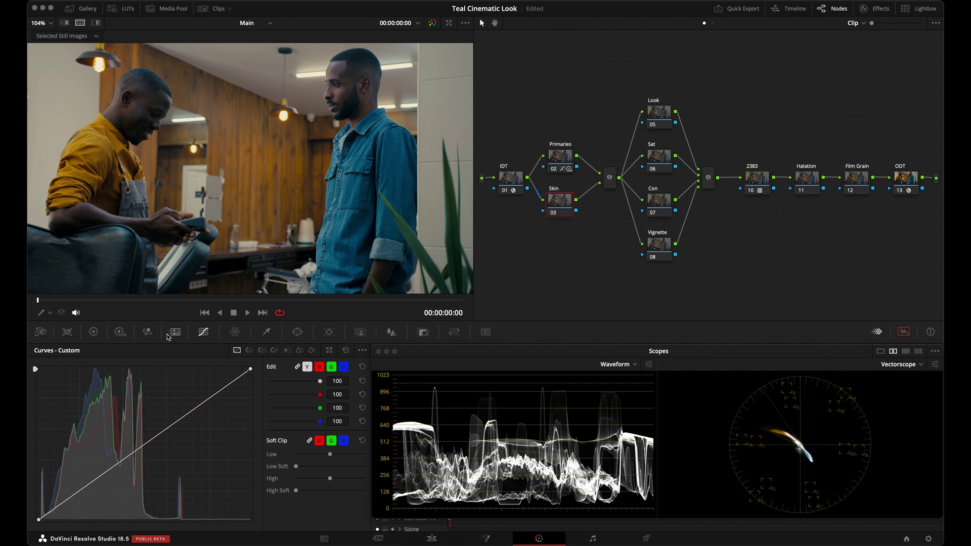
{"action": "left_click", "coordinate": [250, 350]}
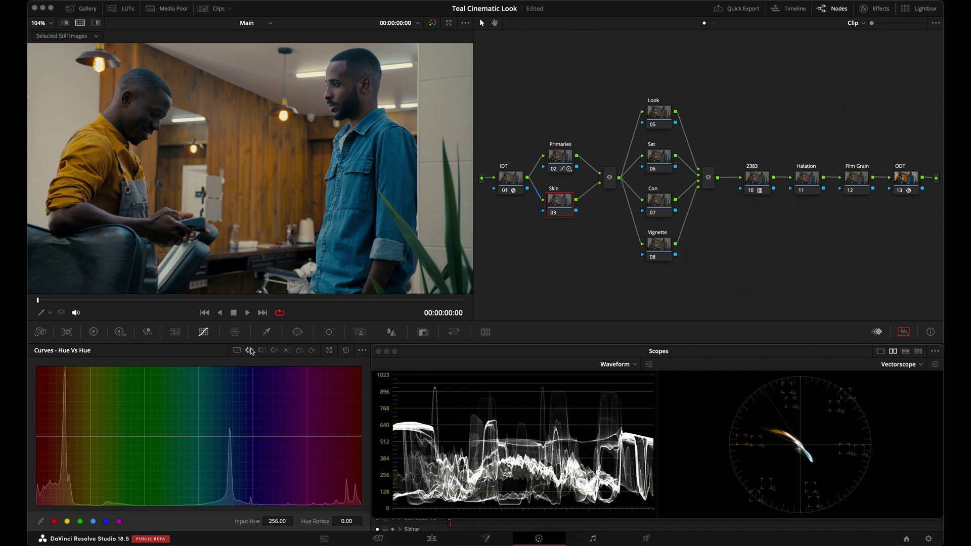
{"action": "left_click", "coordinate": [54, 521]}
{"action": "left_click_drag", "start_coordinate": [58, 436], "coordinate": [59, 436]}
{"action": "left_click_drag", "start_coordinate": [59, 436], "coordinate": [59, 435]}
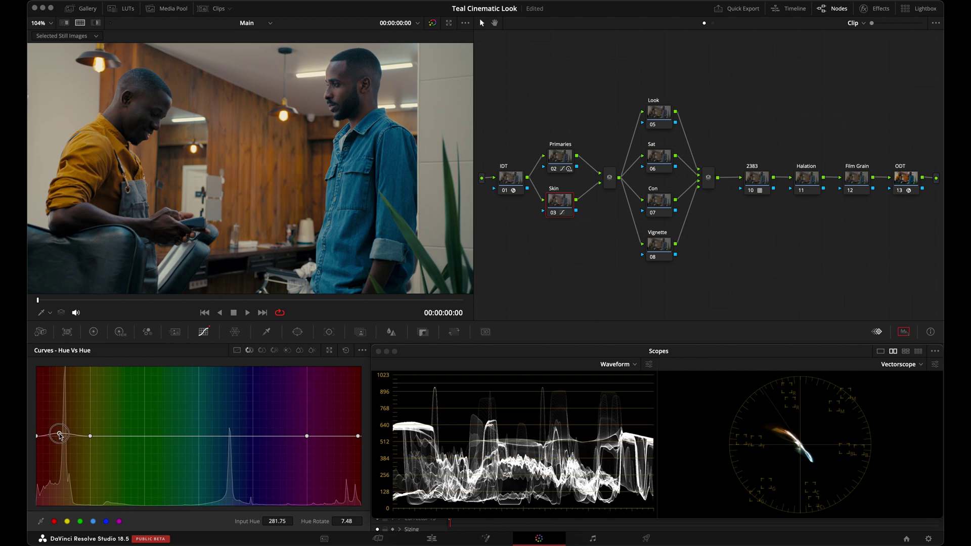
{"action": "key", "text": "super+s"}
On the Look node, sample the standing man's face onto the custom curves and pull the red curve's midtones slightly down
{"action": "key", "text": "alt+shift+apostrophe"}
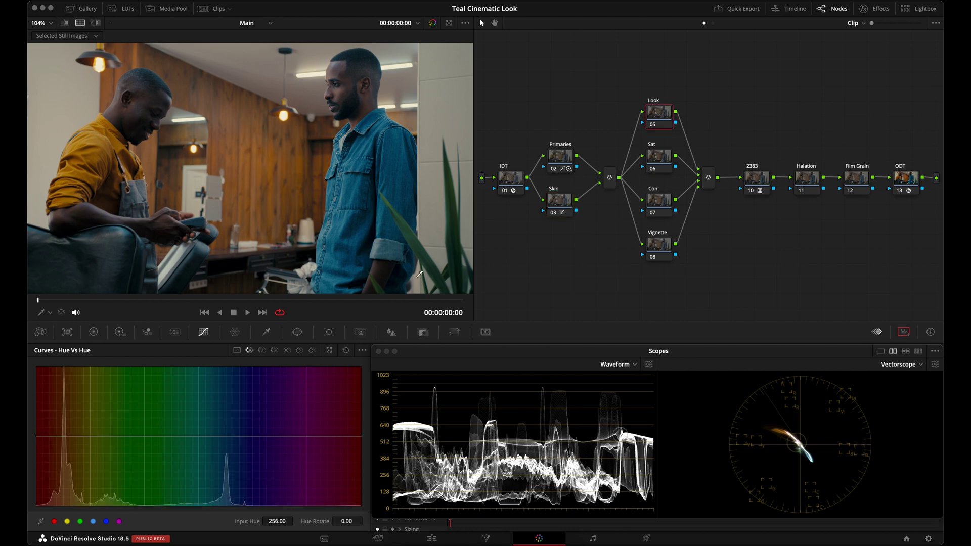
{"action": "left_click", "coordinate": [237, 350]}
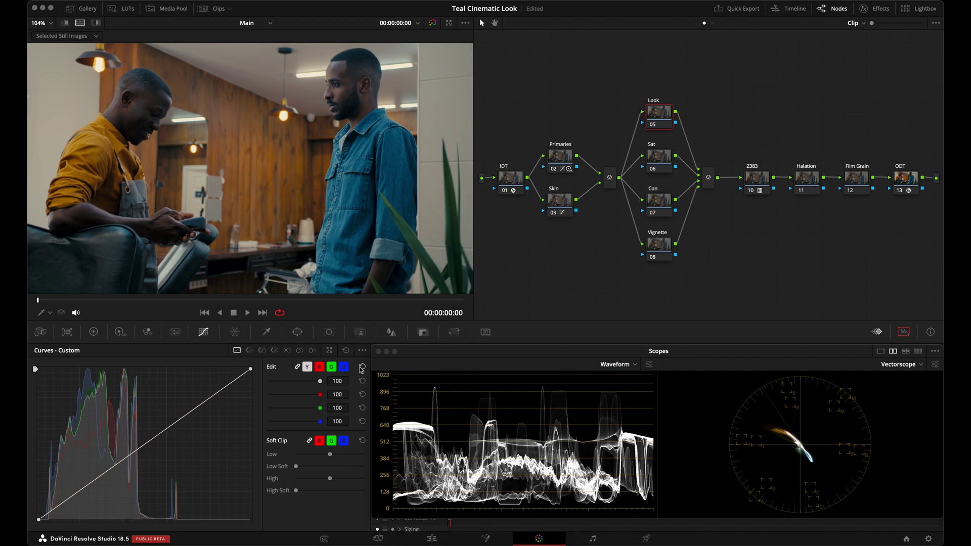
{"action": "left_click", "coordinate": [344, 89]}
{"action": "left_click", "coordinate": [319, 367]}
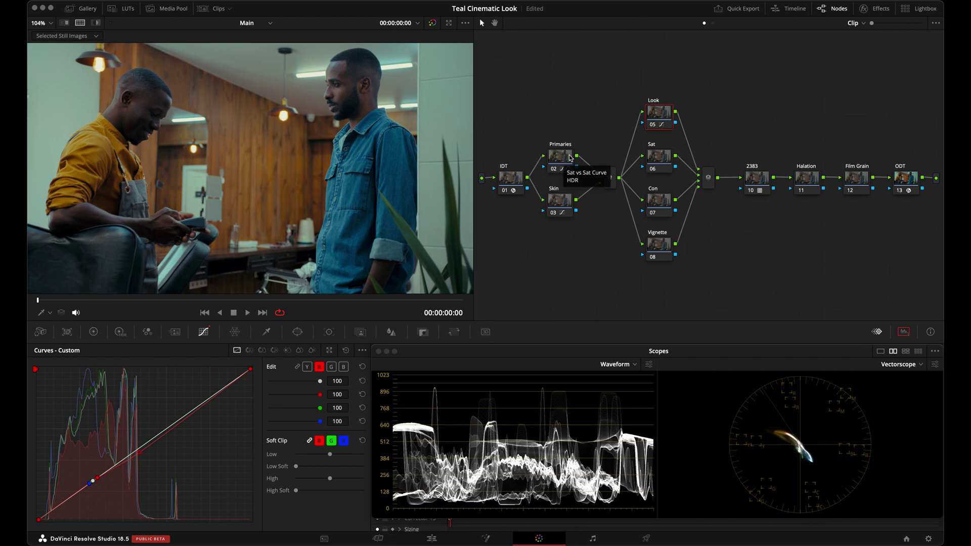
Roll off high saturation on the Sat node's Sat Vs Sat curve, reaching output 0.00 at input saturation 0.38
{"action": "left_click", "coordinate": [653, 157]}
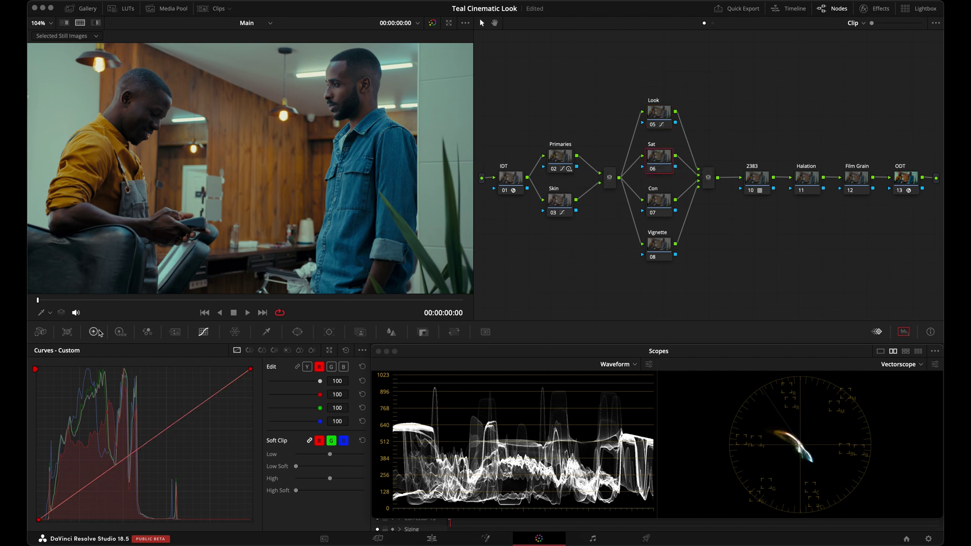
{"action": "left_click", "coordinate": [299, 351]}
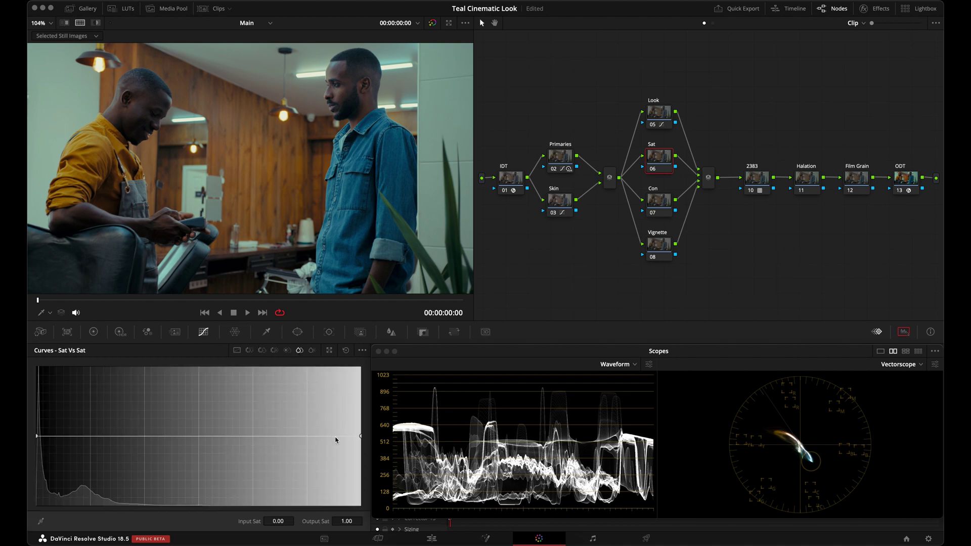
{"action": "left_click_drag", "start_coordinate": [363, 438], "coordinate": [366, 528]}
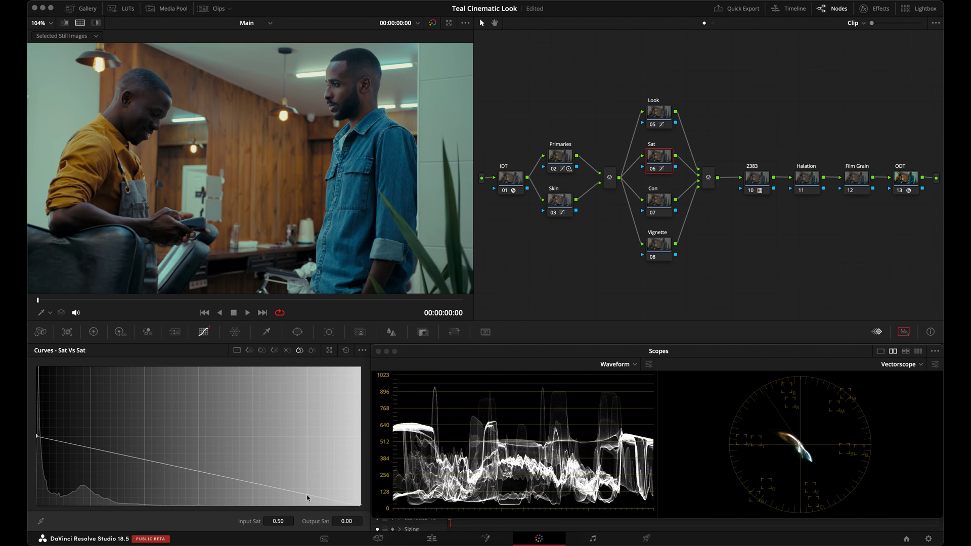
{"action": "left_click_drag", "start_coordinate": [308, 498], "coordinate": [307, 504]}
{"action": "mouse_move", "coordinate": [288, 508]}
{"action": "left_mouse_down"}
{"action": "mouse_move", "coordinate": [208, 515]}
{"action": "mouse_move", "coordinate": [339, 508]}
{"action": "mouse_move", "coordinate": [304, 503]}
{"action": "mouse_move", "coordinate": [319, 501]}
{"action": "mouse_move", "coordinate": [151, 512]}
{"action": "mouse_move", "coordinate": [316, 517]}
{"action": "mouse_move", "coordinate": [270, 518]}
{"action": "mouse_move", "coordinate": [281, 520]}
{"action": "left_mouse_up"}
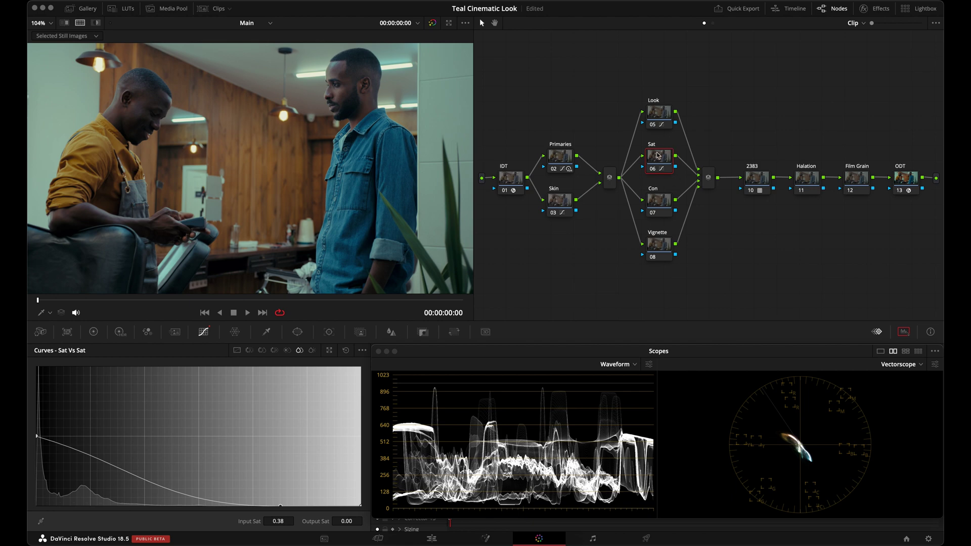
Fine-tune the red midtone point on the Look node's custom curves and pull the blue midtones slightly down
{"action": "left_click", "coordinate": [659, 115]}
{"action": "left_click", "coordinate": [236, 351]}
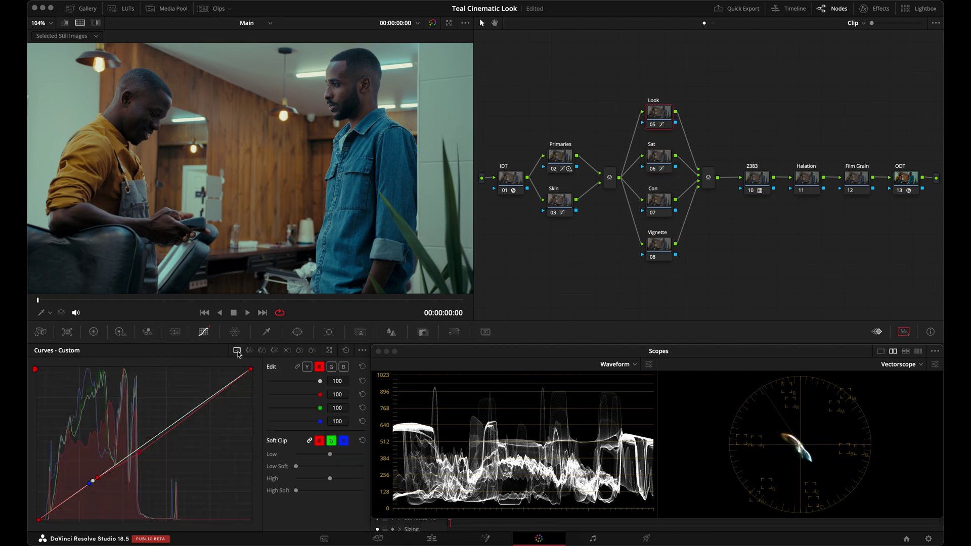
{"action": "left_click_drag", "start_coordinate": [140, 456], "coordinate": [141, 455]}
{"action": "left_click", "coordinate": [344, 368]}
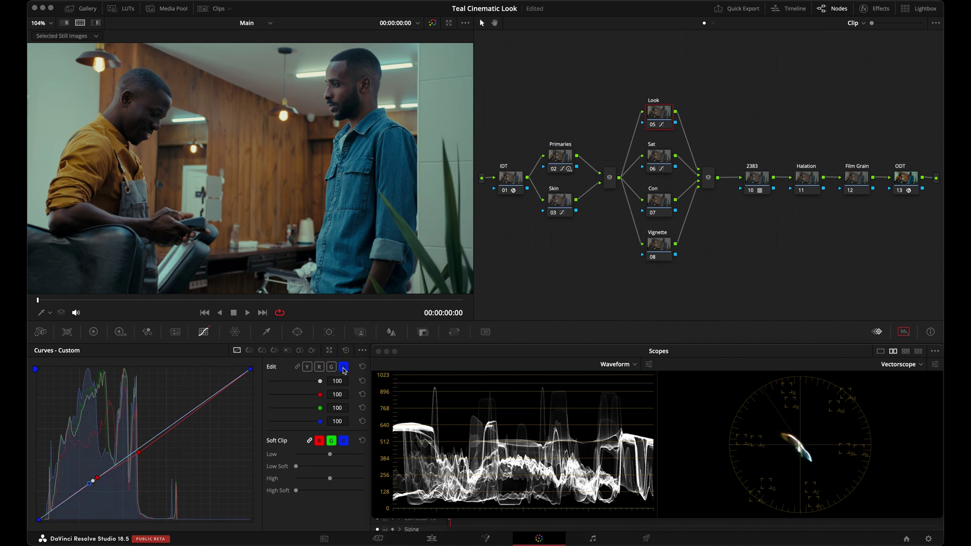
{"action": "left_click", "coordinate": [144, 448]}
{"action": "left_click", "coordinate": [144, 448]}
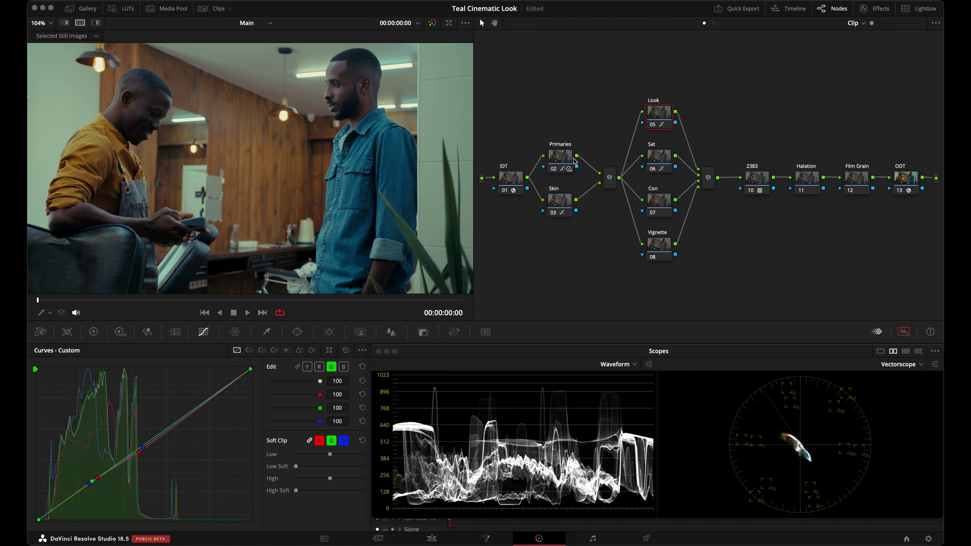
On the Skin node's Hue Vs Hue curve, remove the end point and move the red point to input hue 276.80 with rotation 1.73
{"action": "left_click", "coordinate": [559, 202]}
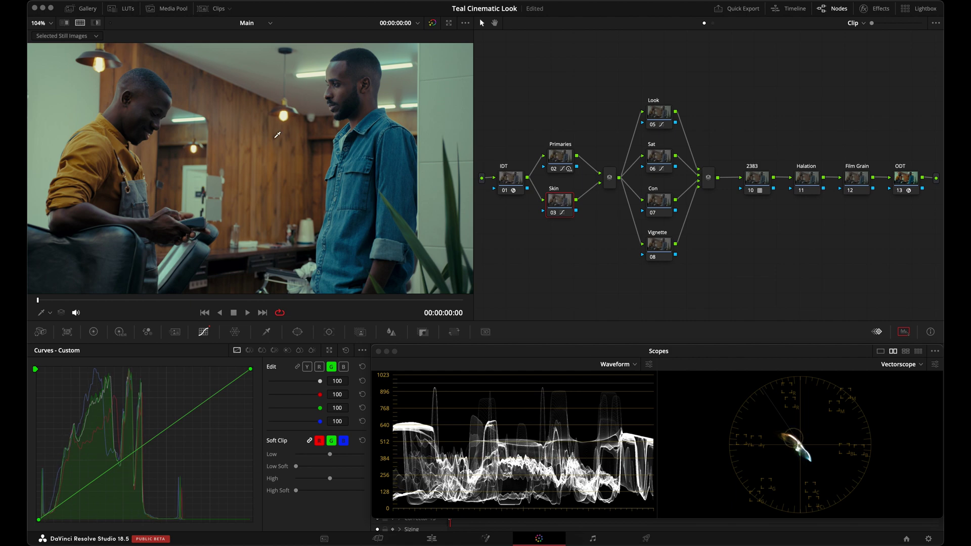
{"action": "scroll", "coordinate": [297, 149], "scroll_direction": "up", "scroll_amount": 4}
{"action": "left_click", "coordinate": [249, 350]}
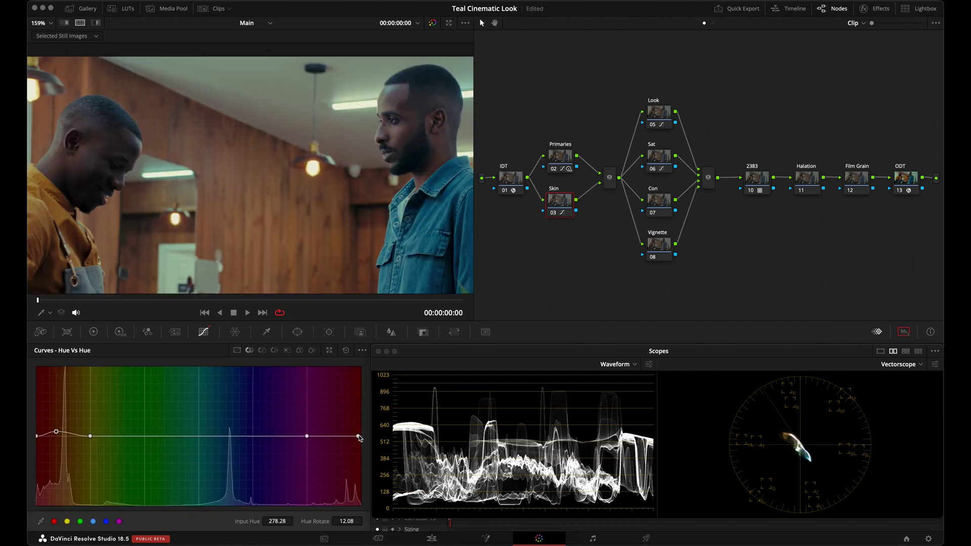
{"action": "right_click", "coordinate": [359, 436]}
{"action": "left_click", "coordinate": [55, 432]}
{"action": "left_click_drag", "start_coordinate": [56, 434], "coordinate": [43, 436]}
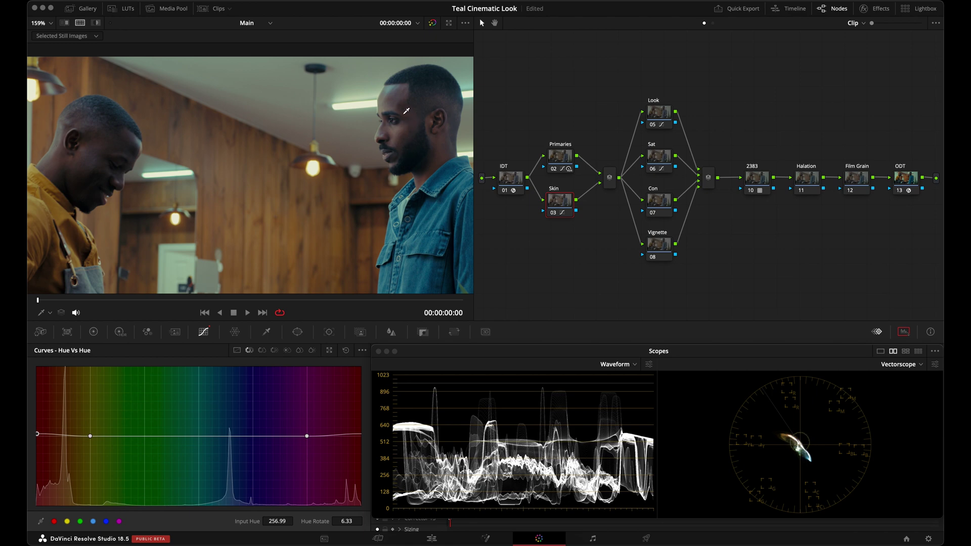
{"action": "left_click_drag", "start_coordinate": [37, 434], "coordinate": [56, 438]}
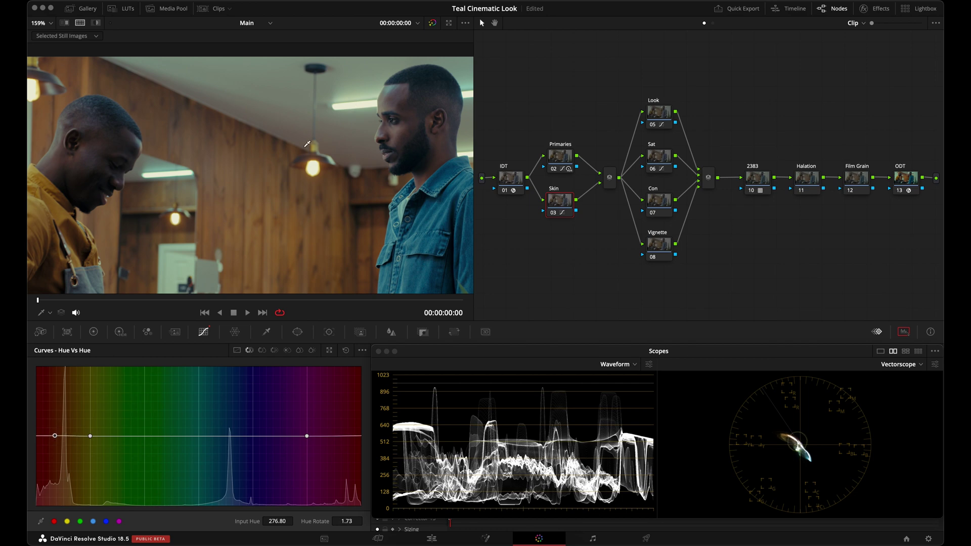
Compare the whole image with the Skin node disabled and enabled
{"action": "key", "text": "shift+z"}
{"action": "key", "text": "ctrl+d"}
{"action": "key", "text": "ctrl+d"}
{"action": "key", "text": "ctrl+d"}
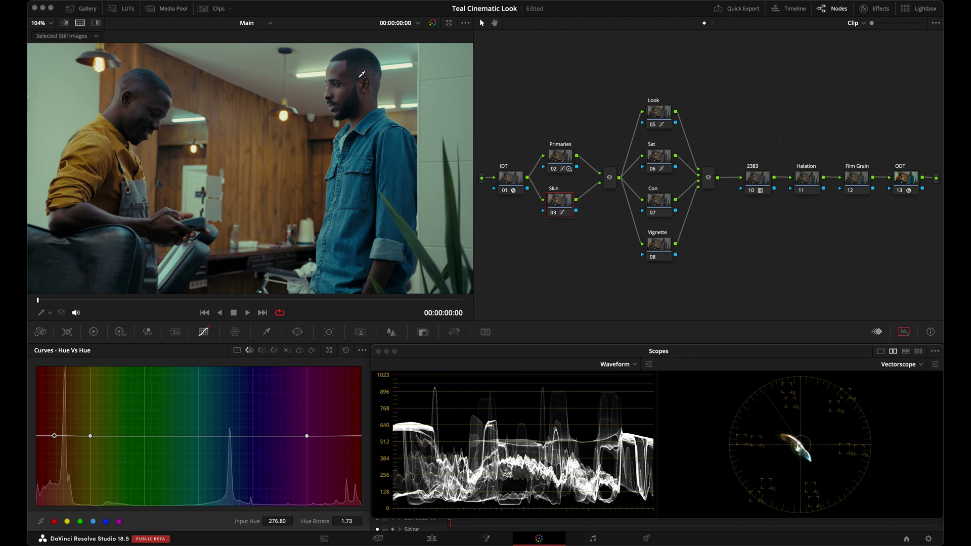
{"action": "key", "text": "ctrl+d"}
{"action": "key", "text": "ctrl+d"}
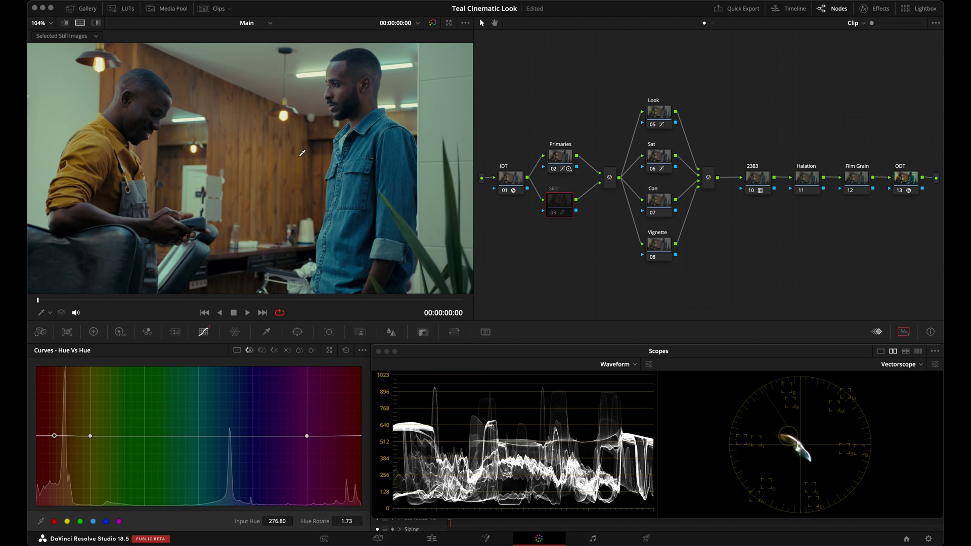
Set the tint of the Primaries node to -9.08 in the HDR color wheels and save the project
{"action": "key", "text": "shift+semicolon"}
{"action": "left_click", "coordinate": [121, 336]}
{"action": "key", "text": "super+s"}
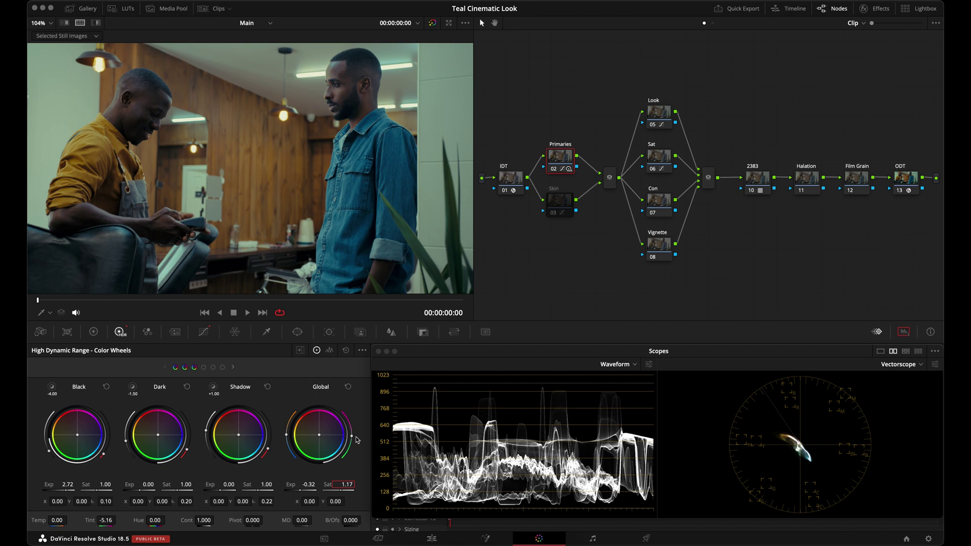
{"action": "left_click_drag", "start_coordinate": [352, 438], "coordinate": [352, 439]}
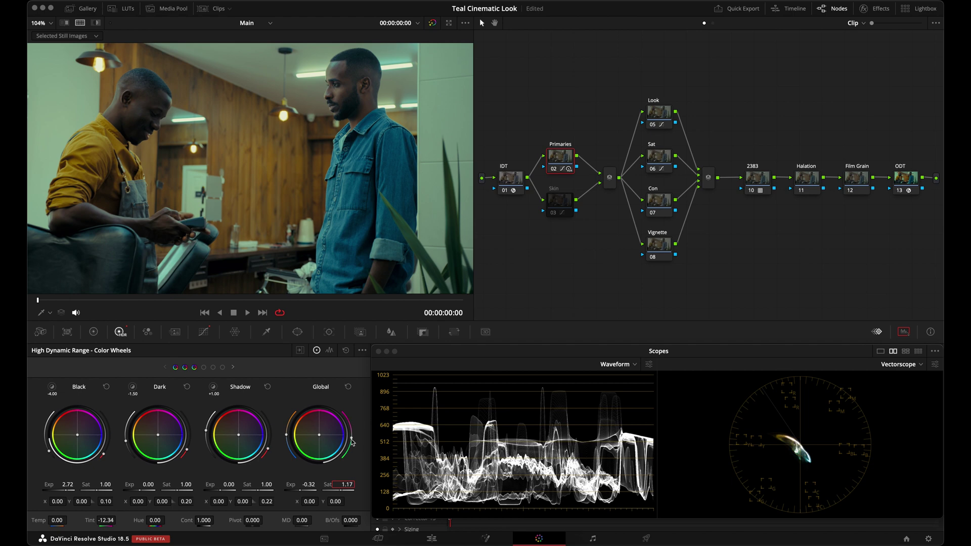
{"action": "left_click_drag", "start_coordinate": [353, 442], "coordinate": [352, 440]}
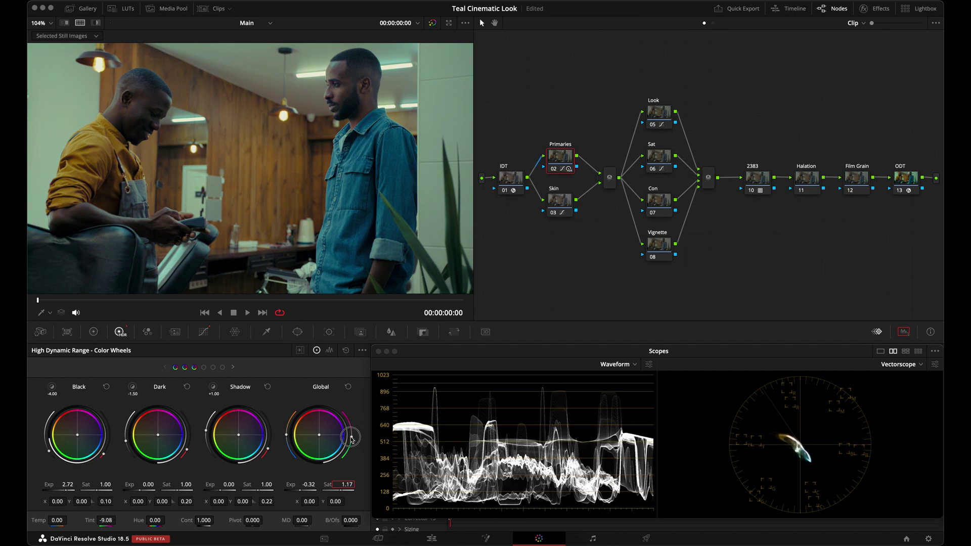
Raise the red point on the Skin node's Hue Vs Hue curve slightly to rebalance the skin tones
{"action": "key", "text": "ctrl+shift+apostrophe"}
{"action": "left_click", "coordinate": [204, 332]}
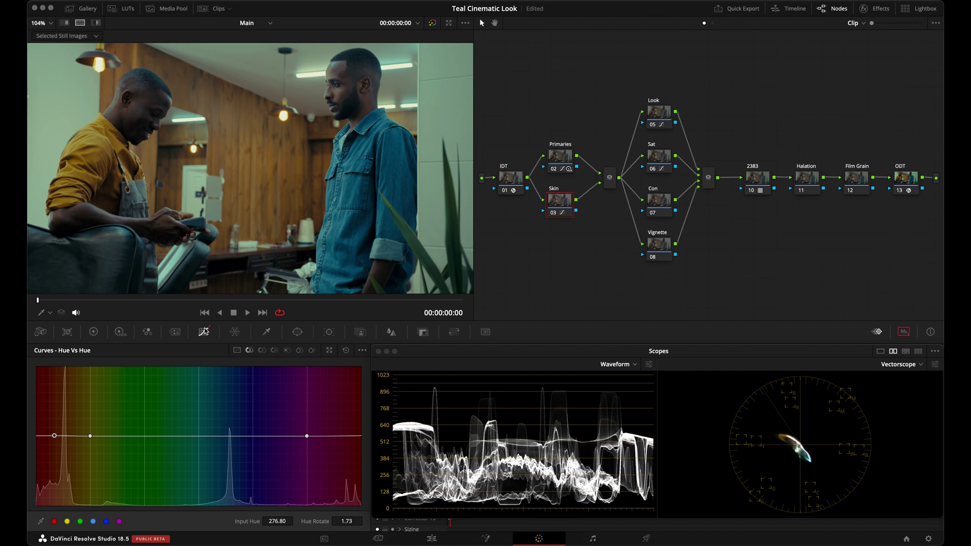
{"action": "left_click_drag", "start_coordinate": [55, 437], "coordinate": [54, 437]}
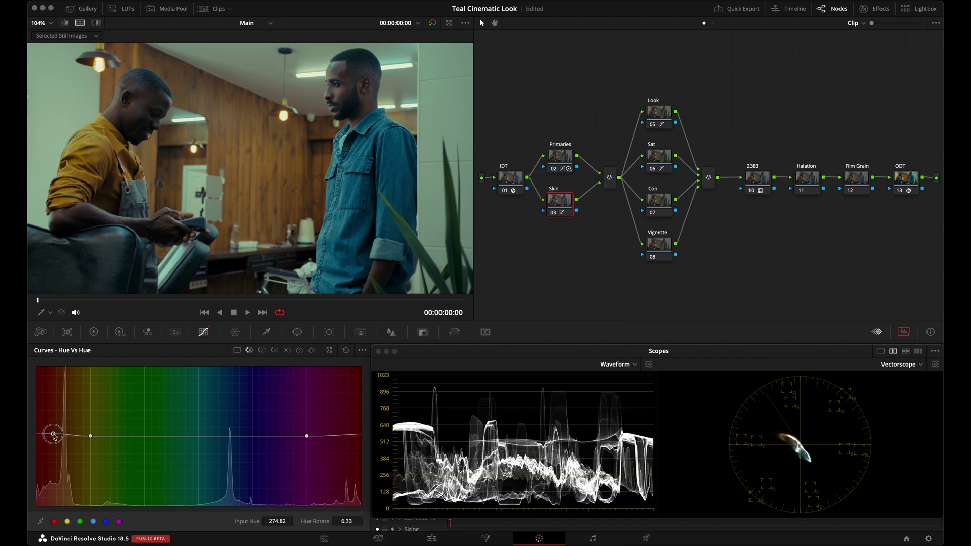
{"action": "left_click_drag", "start_coordinate": [55, 436], "coordinate": [54, 436]}
Check the skin hue adjustment by toggling the Skin node off and on, and save the project
{"action": "key", "text": "super+d"}
{"action": "key", "text": "super+d"}
{"action": "key", "text": "super+d"}
{"action": "key", "text": "super+d"}
{"action": "key", "text": "super+s"}
Darken saturated colours with the Sat node's Sat Vs Lum curve, reaching luminance 0.00 at input saturation 0.43
{"action": "left_click", "coordinate": [659, 158]}
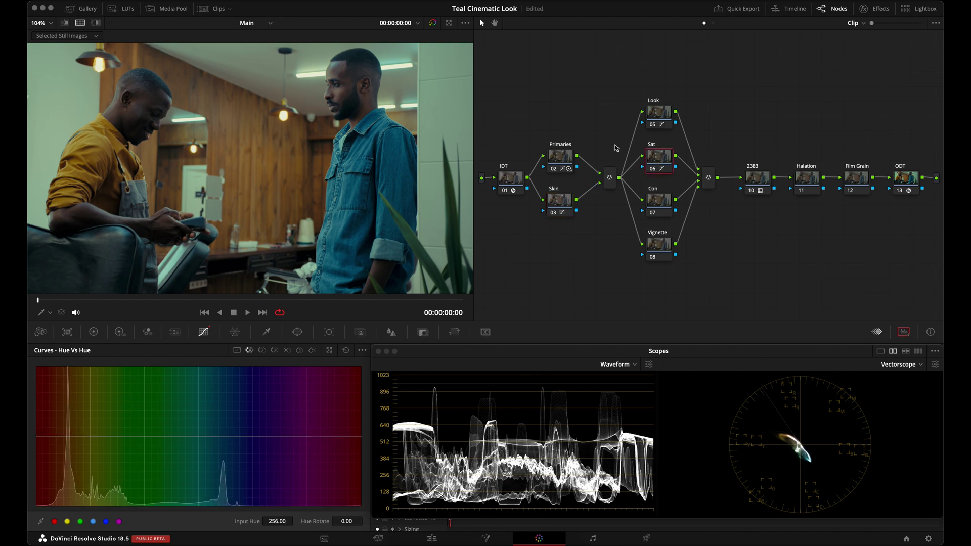
{"action": "left_click", "coordinate": [312, 350]}
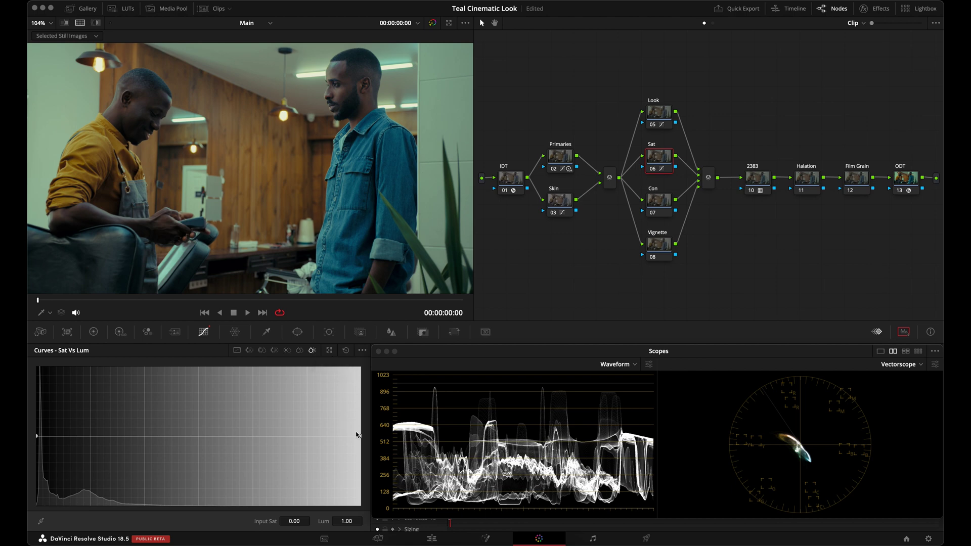
{"action": "left_click", "coordinate": [361, 437]}
{"action": "left_click_drag", "start_coordinate": [360, 437], "coordinate": [372, 515]}
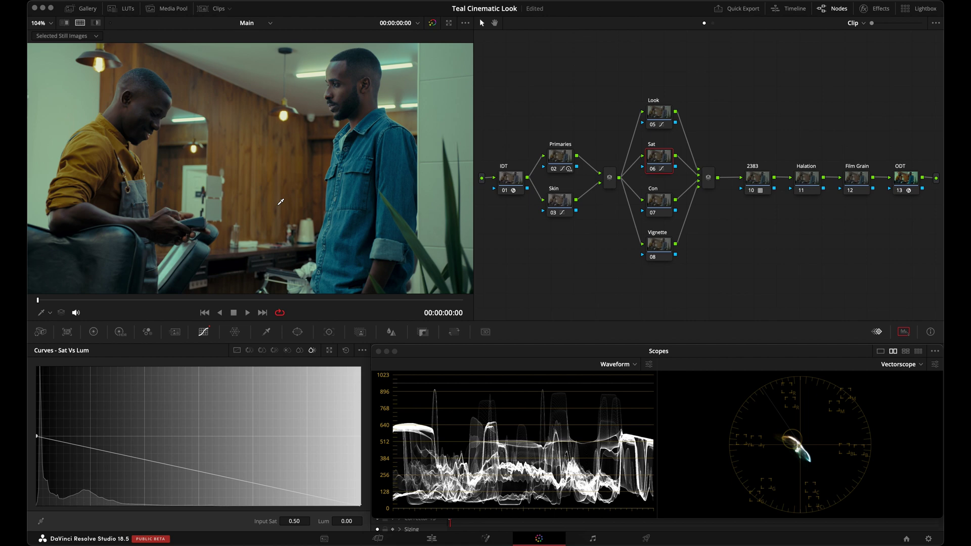
{"action": "left_click_drag", "start_coordinate": [306, 494], "coordinate": [118, 505]}
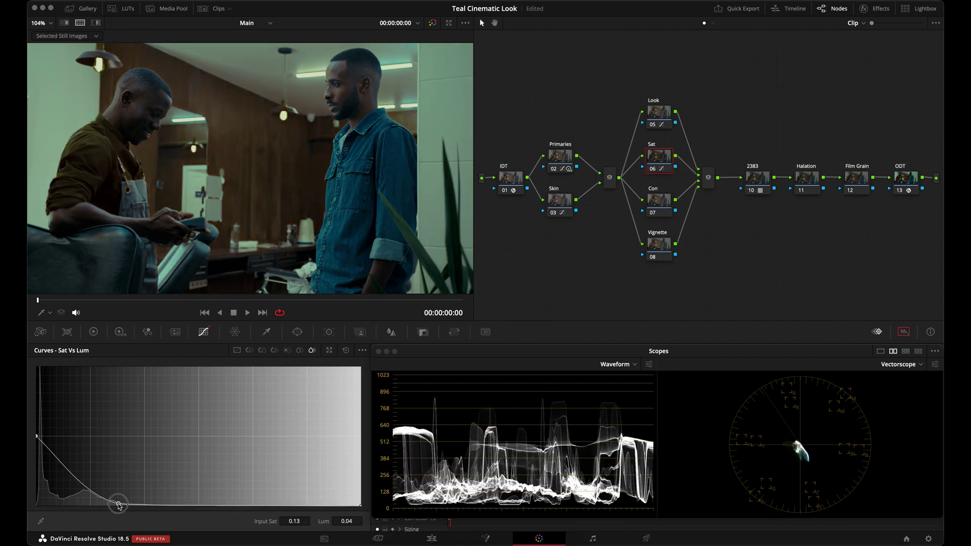
{"action": "left_click_drag", "start_coordinate": [118, 505], "coordinate": [317, 512]}
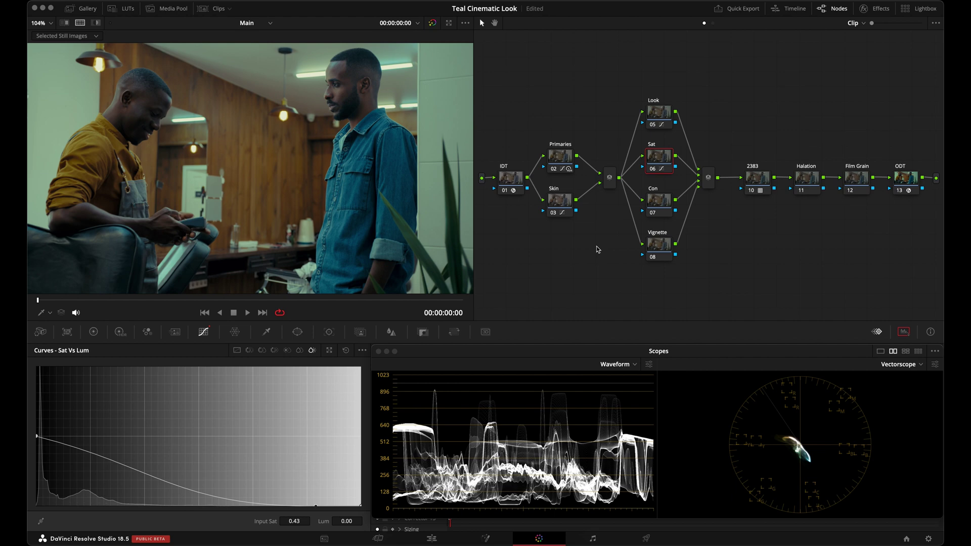
Set the contrast of the Con node to 1.006 in the HDR color wheels
{"action": "left_click", "coordinate": [663, 206]}
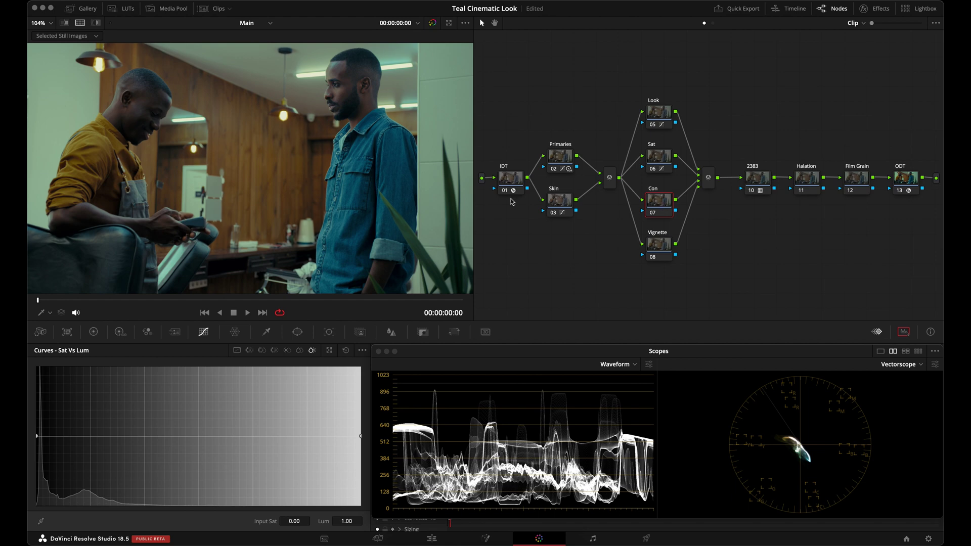
{"action": "left_click", "coordinate": [120, 332]}
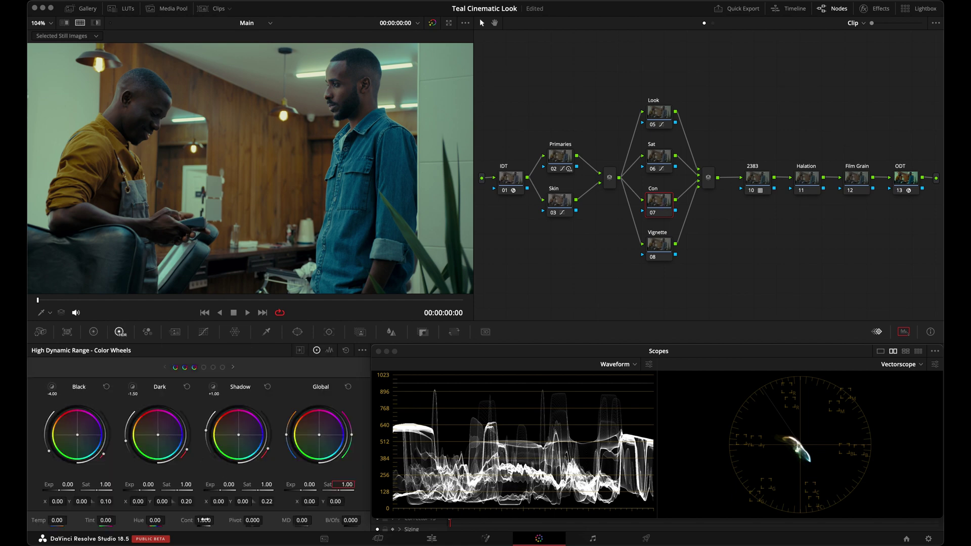
{"action": "left_click_drag", "start_coordinate": [204, 520], "coordinate": [204, 520]}
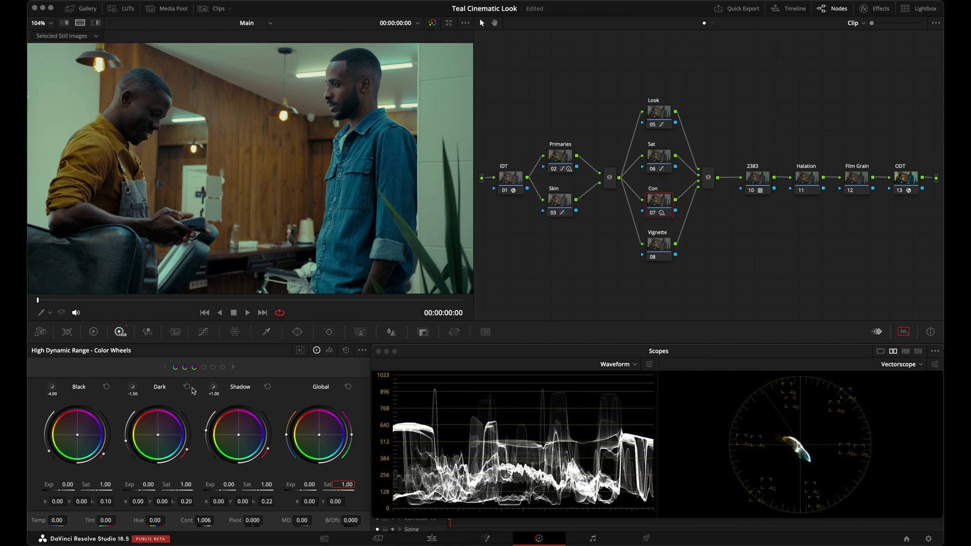
Raise the Con node's Shadows to 2.00 in the primaries color wheels and its HDR contrast to 1.014
{"action": "left_click", "coordinate": [93, 332]}
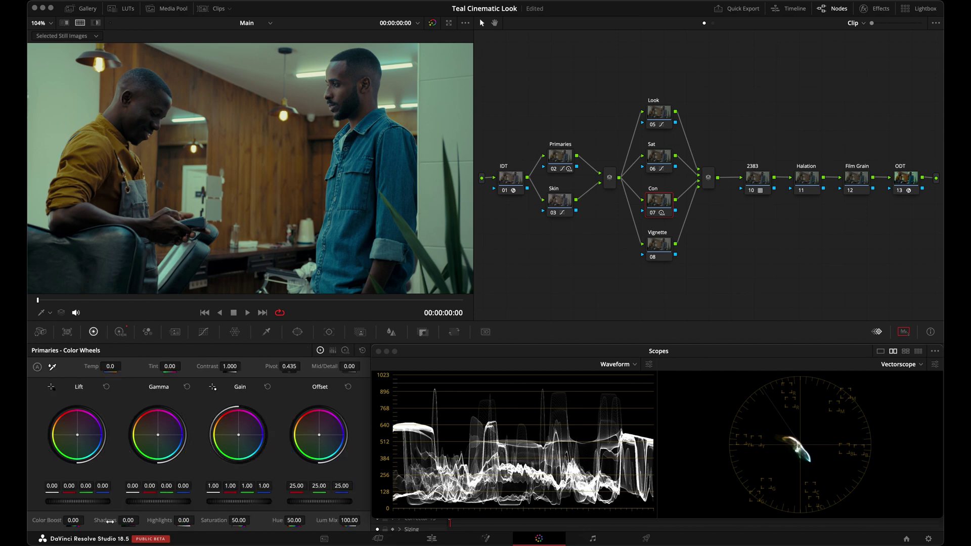
{"action": "left_click_drag", "start_coordinate": [108, 521], "coordinate": [111, 521]}
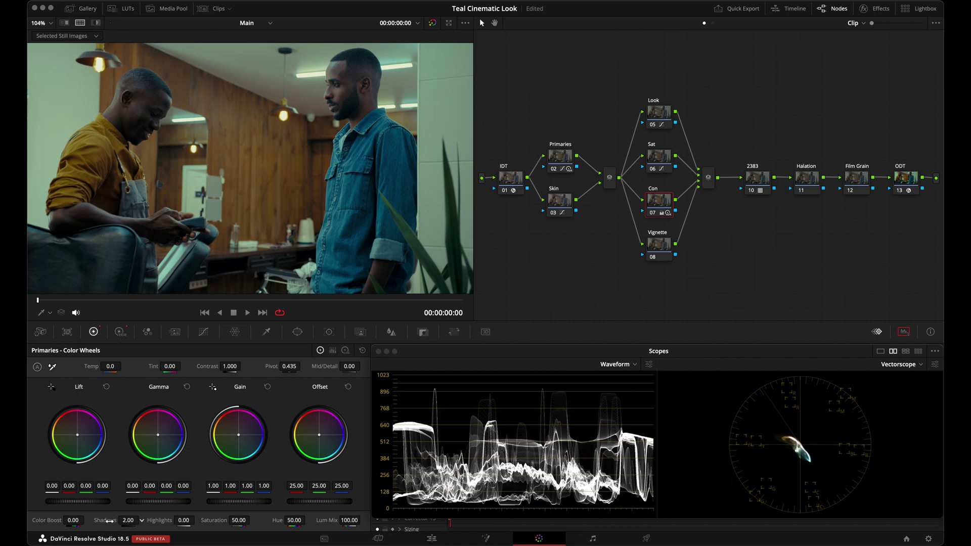
{"action": "left_click", "coordinate": [119, 332]}
{"action": "left_click_drag", "start_coordinate": [190, 520], "coordinate": [190, 520]}
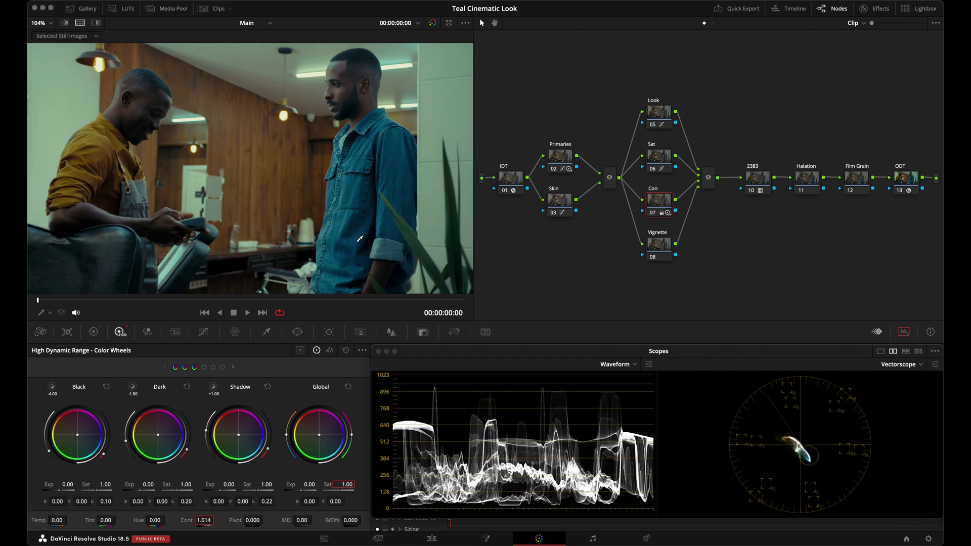
Add a gradient window to the Vignette node
{"action": "left_click", "coordinate": [655, 242]}
{"action": "left_click", "coordinate": [297, 332]}
{"action": "left_click", "coordinate": [46, 486]}
{"action": "scroll", "coordinate": [247, 223], "scroll_direction": "down", "scroll_amount": 2}
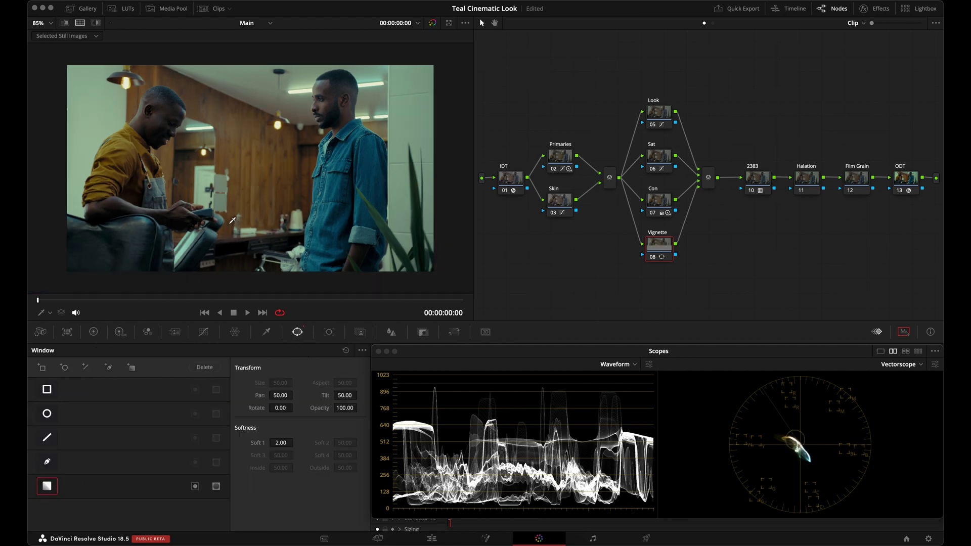
Show the window overlay and place the gradient at the frame's lower edge, pointing up, with rotation about 174.29 and softness about 5.42
{"action": "left_click", "coordinate": [50, 313]}
{"action": "left_click", "coordinate": [72, 350]}
{"action": "left_click_drag", "start_coordinate": [261, 208], "coordinate": [178, 175]}
{"action": "left_click_drag", "start_coordinate": [223, 212], "coordinate": [234, 74]}
{"action": "key", "text": "shift+h"}
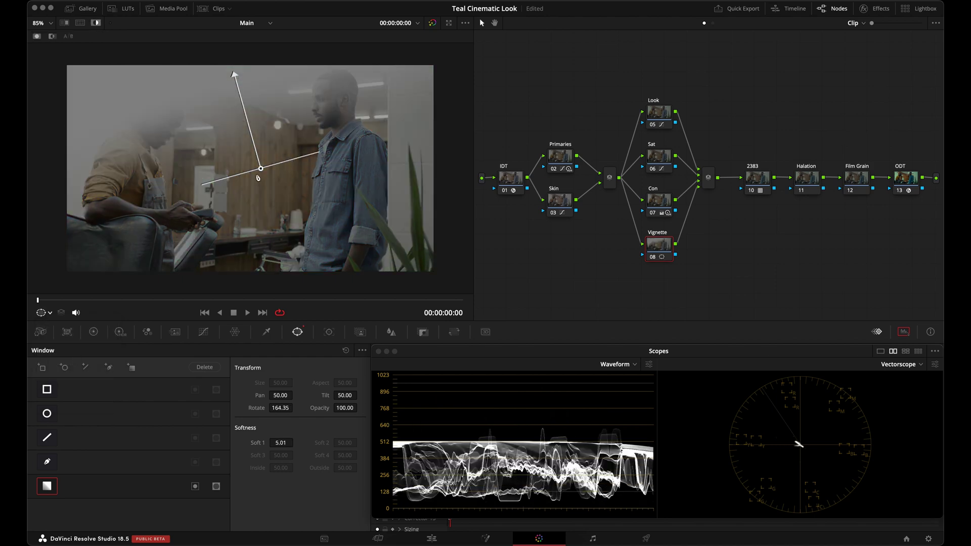
{"action": "left_click_drag", "start_coordinate": [260, 169], "coordinate": [264, 272]}
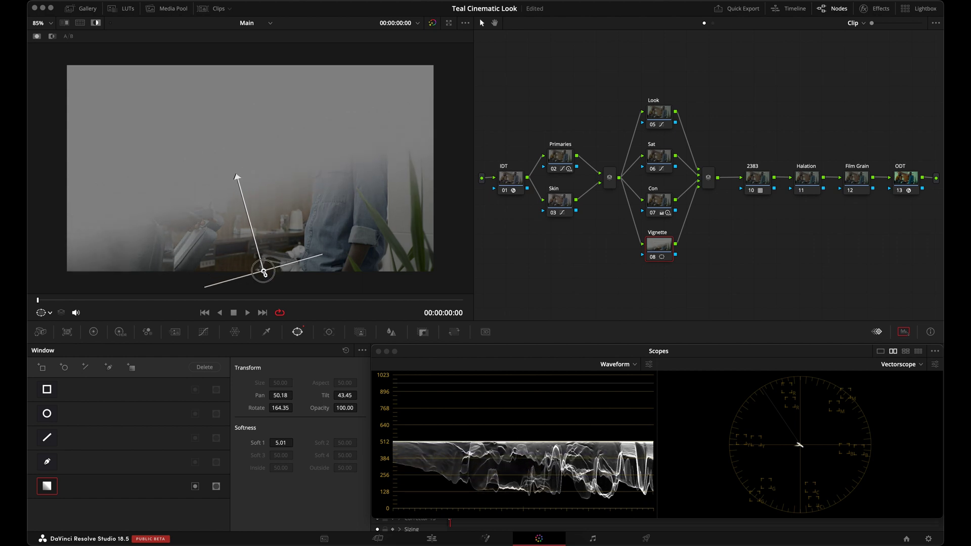
{"action": "left_click_drag", "start_coordinate": [242, 176], "coordinate": [253, 166]}
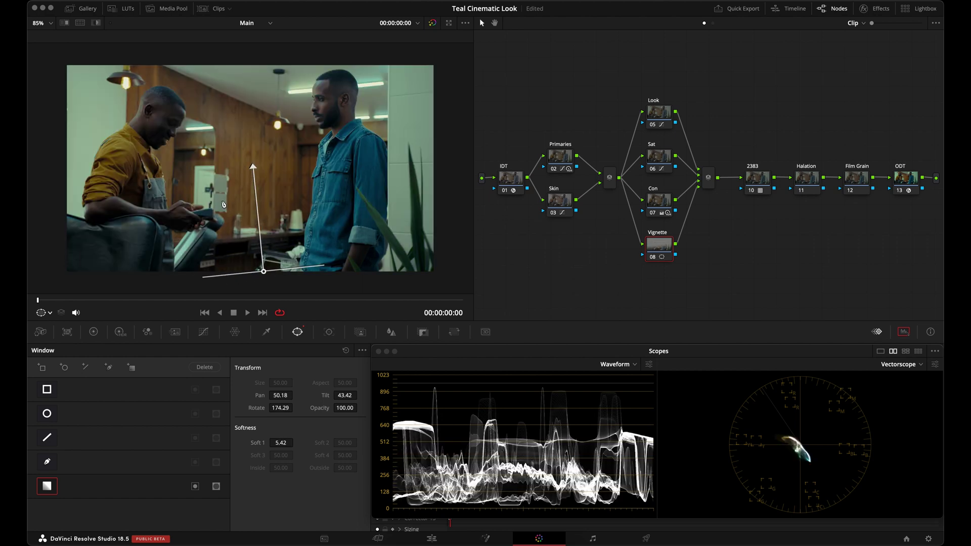
Lower the Vignette node's gamma to -0.01 and add an outside node after it
{"action": "left_click", "coordinate": [93, 332]}
{"action": "left_click_drag", "start_coordinate": [169, 502], "coordinate": [193, 503]}
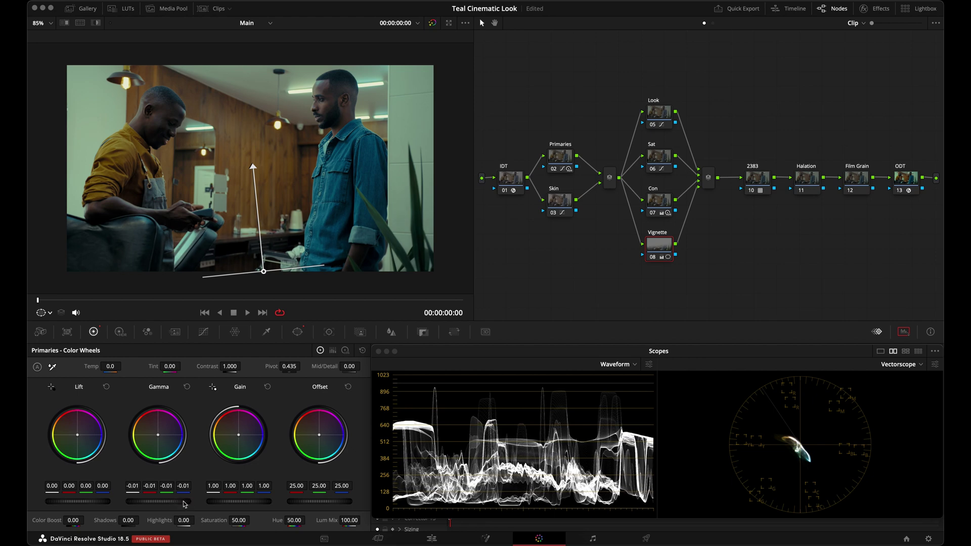
{"action": "right_click", "coordinate": [661, 249]}
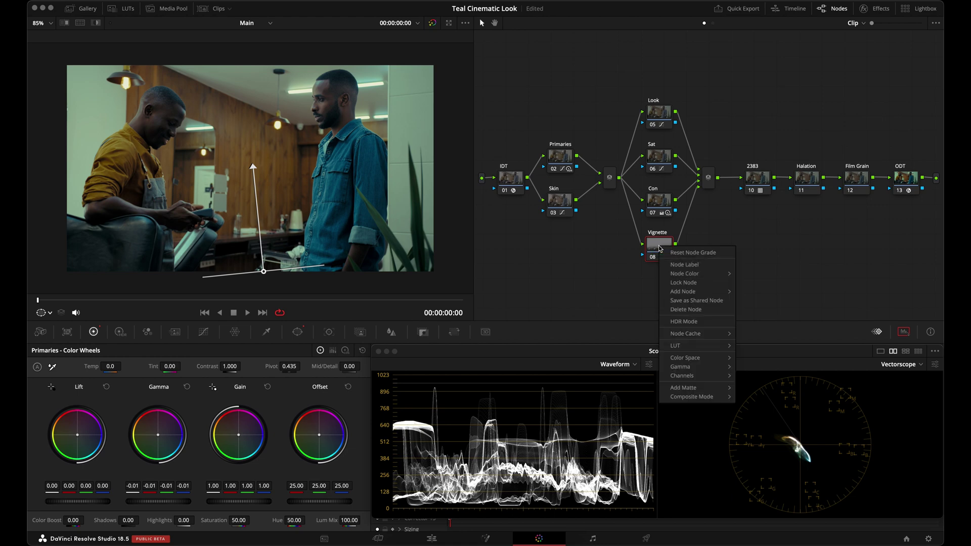
{"action": "mouse_move", "coordinate": [718, 292]}
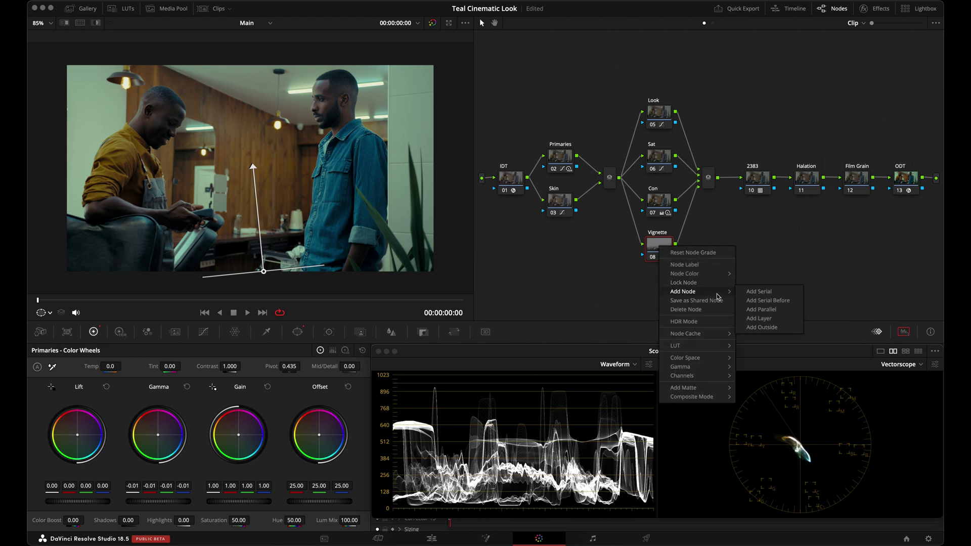
{"action": "left_click", "coordinate": [762, 327]}
Check the Vignette node's highlighted matte and raise Shadows to 13.50 on the new outside node
{"action": "left_click", "coordinate": [655, 247]}
{"action": "key", "text": "shift+h"}
{"action": "key", "text": "shift+h"}
{"action": "left_click", "coordinate": [698, 250]}
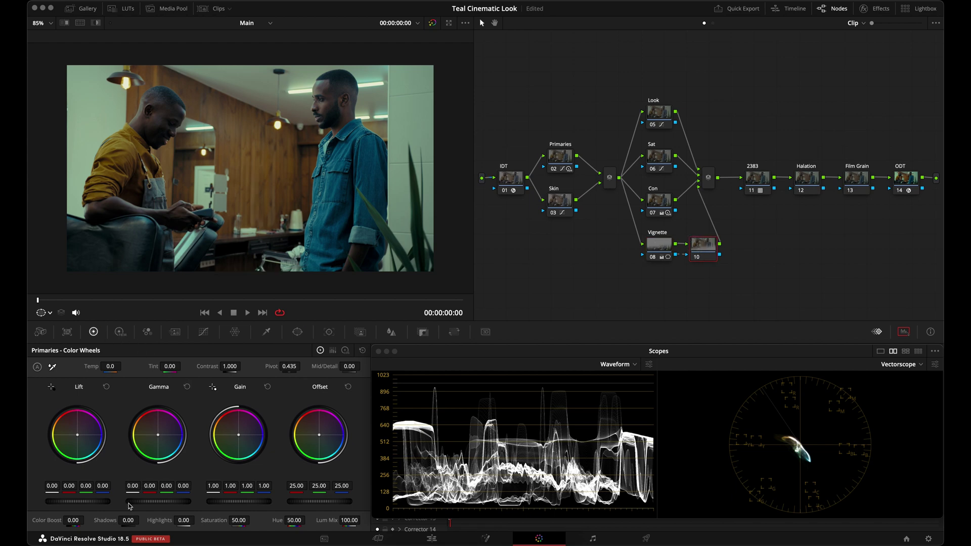
{"action": "left_click_drag", "start_coordinate": [129, 518], "coordinate": [743, 269]}
Fine-tune the Vignette node's gamma around -0.01, stretch its gradient window farther up the frame, and save the project
{"action": "left_click", "coordinate": [658, 245]}
{"action": "left_click_drag", "start_coordinate": [155, 502], "coordinate": [183, 503]}
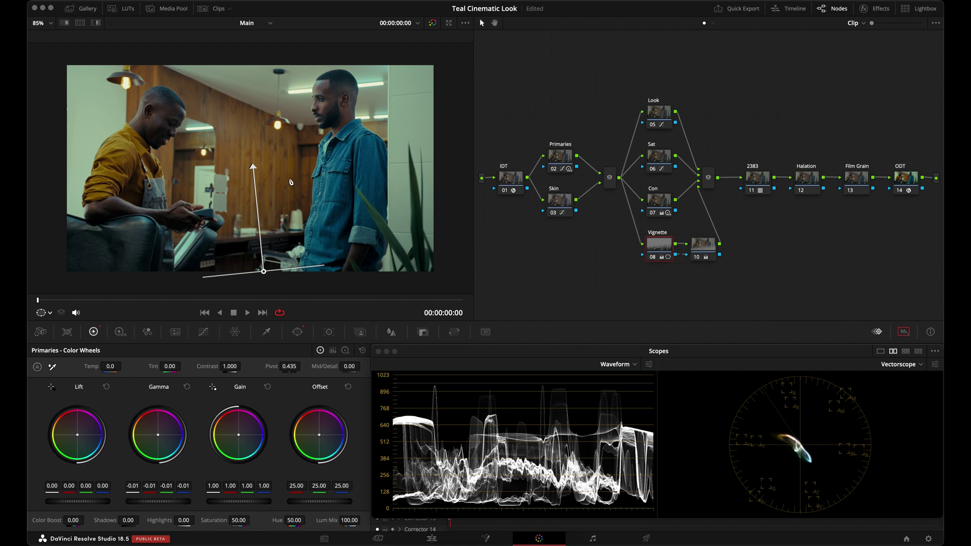
{"action": "left_click_drag", "start_coordinate": [255, 166], "coordinate": [239, 136]}
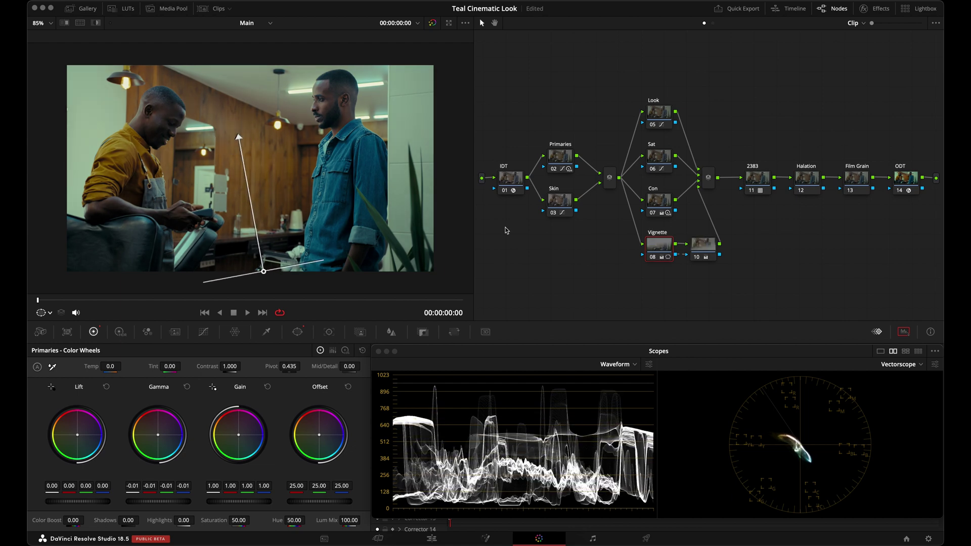
{"action": "key", "text": "super+s"}
{"action": "left_click", "coordinate": [707, 257]}
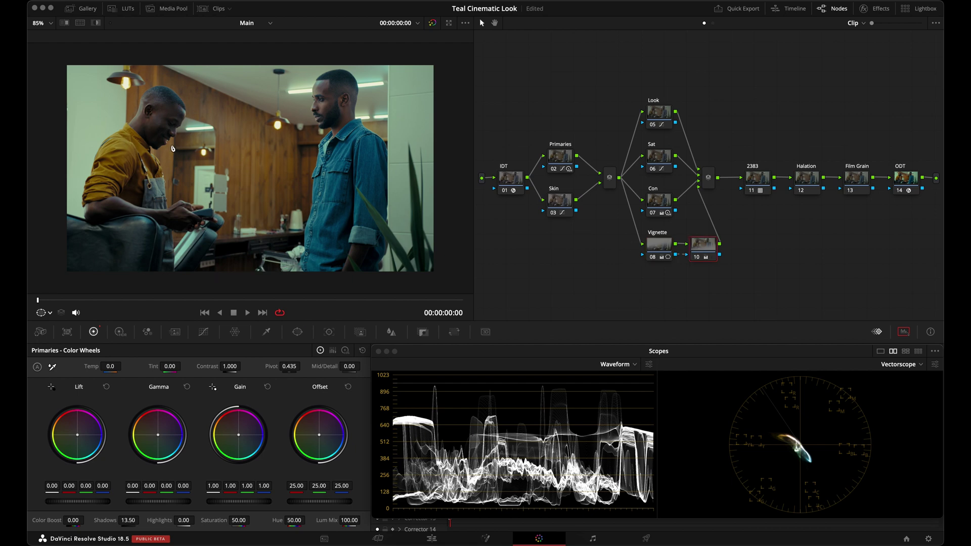
Move the zero-saturation point on the Sat node's Sat Vs Sat curve to input saturation 0.30
{"action": "left_click", "coordinate": [663, 160]}
{"action": "left_click", "coordinate": [204, 332]}
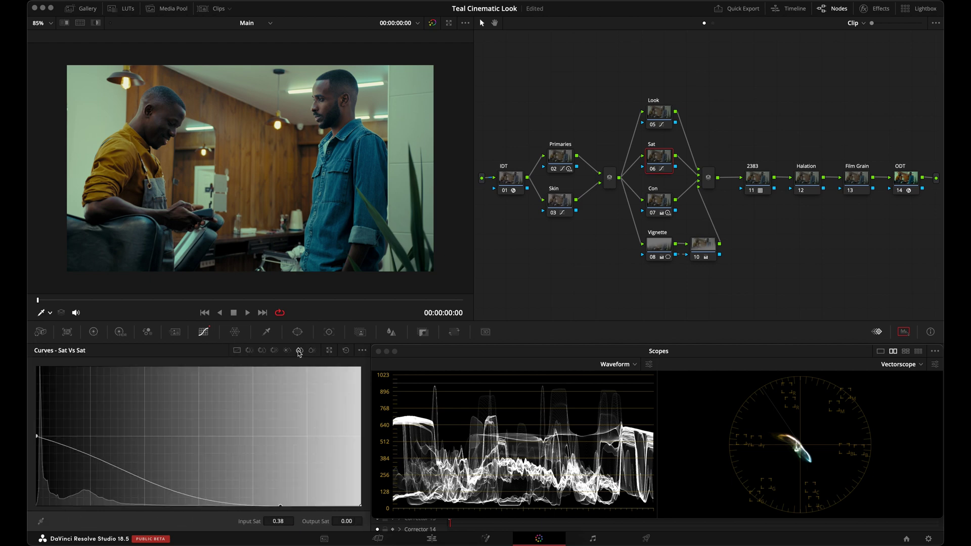
{"action": "left_click_drag", "start_coordinate": [283, 508], "coordinate": [235, 509]}
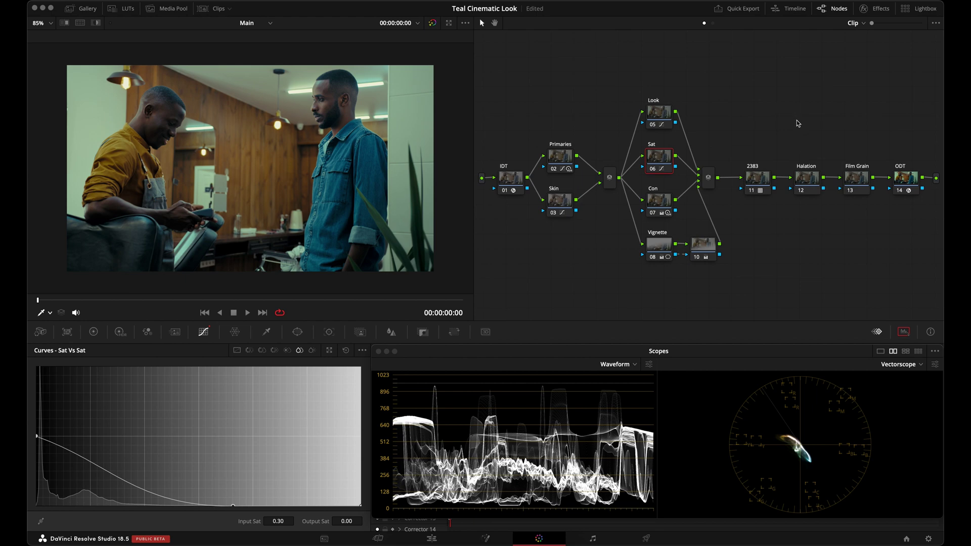
Search the effects library for "hala" and apply the Halation effect to the Halation node
{"action": "left_click", "coordinate": [810, 180]}
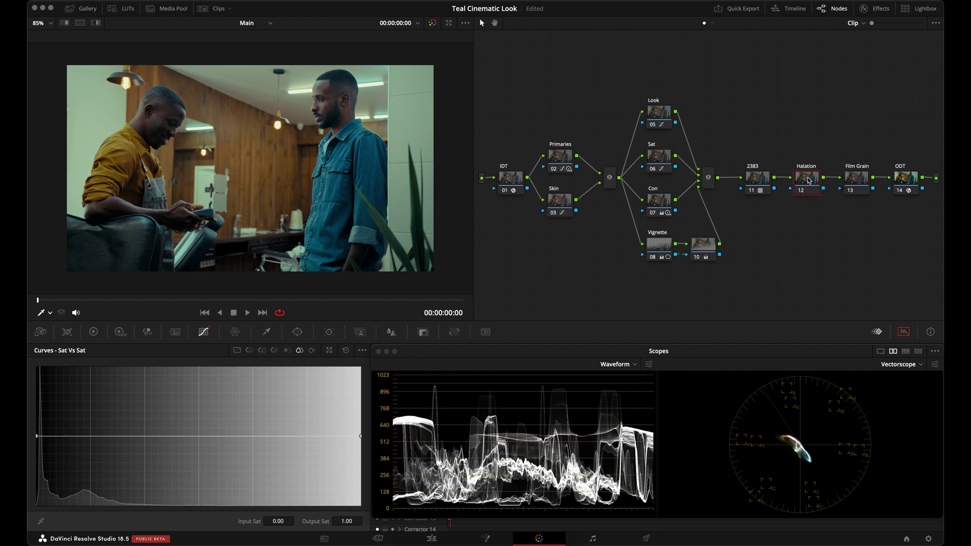
{"action": "left_click", "coordinate": [875, 8]}
{"action": "left_click", "coordinate": [846, 41]}
{"action": "key", "text": "ctrl+a"}
{"action": "type", "text": "hala"}
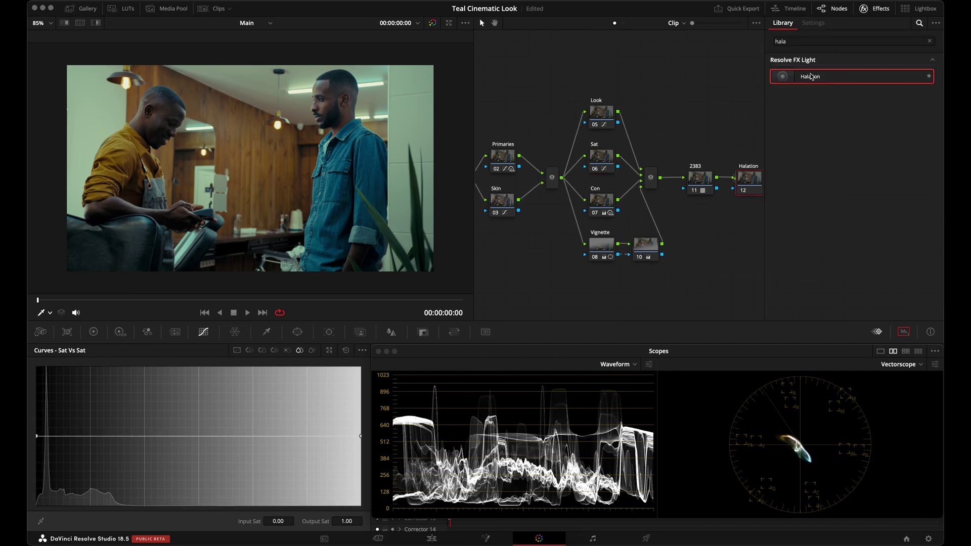
{"action": "left_click_drag", "start_coordinate": [820, 79], "coordinate": [750, 183]}
Set the Halation processing color space to DaVinci Wide Gamut and reduce the Dye Layer Reflections strength to 0.000
{"action": "left_click", "coordinate": [854, 74]}
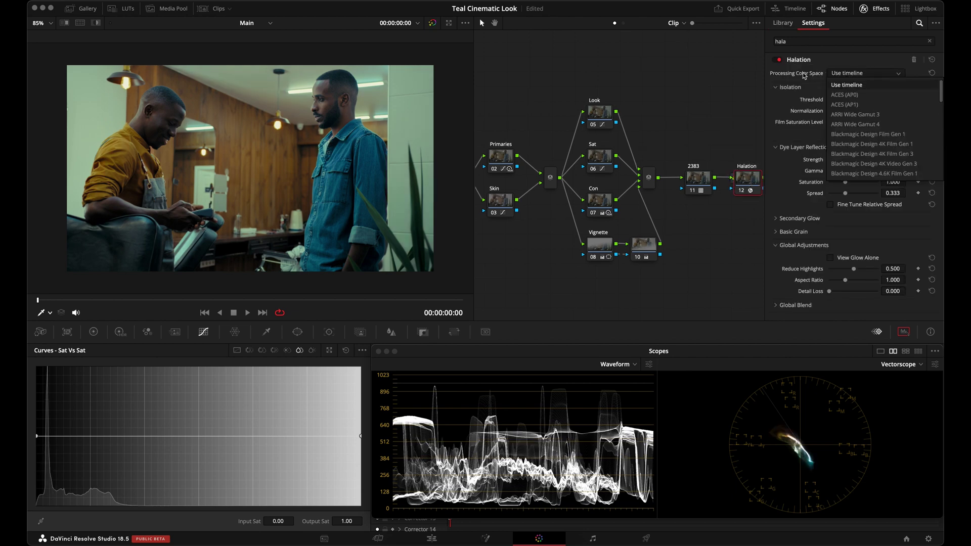
{"action": "scroll", "coordinate": [870, 152], "scroll_direction": "down", "scroll_amount": 5}
{"action": "left_click", "coordinate": [864, 173]}
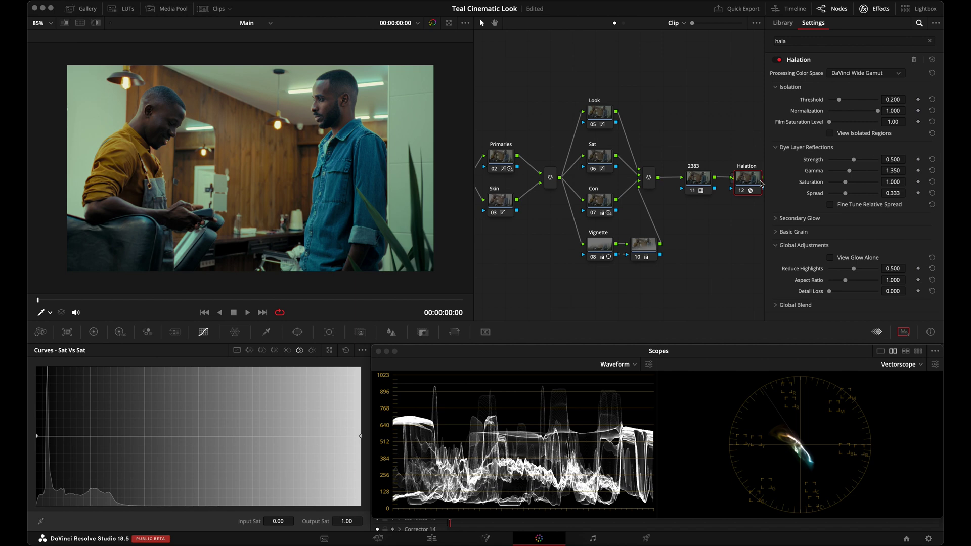
{"action": "left_click_drag", "start_coordinate": [854, 160], "coordinate": [825, 164]}
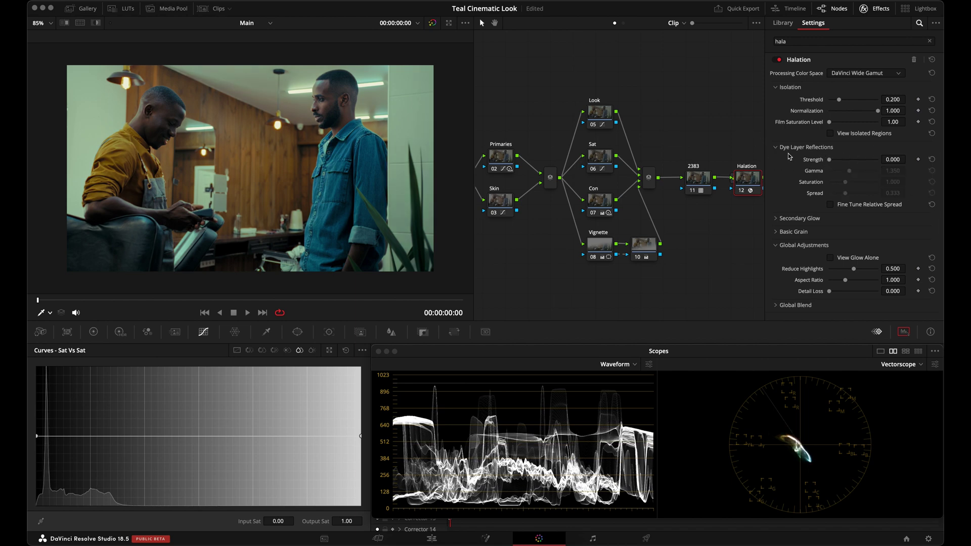
{"action": "left_click", "coordinate": [782, 146]}
Set the Halation effect's Secondary Glow strength to 0.5
{"action": "left_click", "coordinate": [774, 160]}
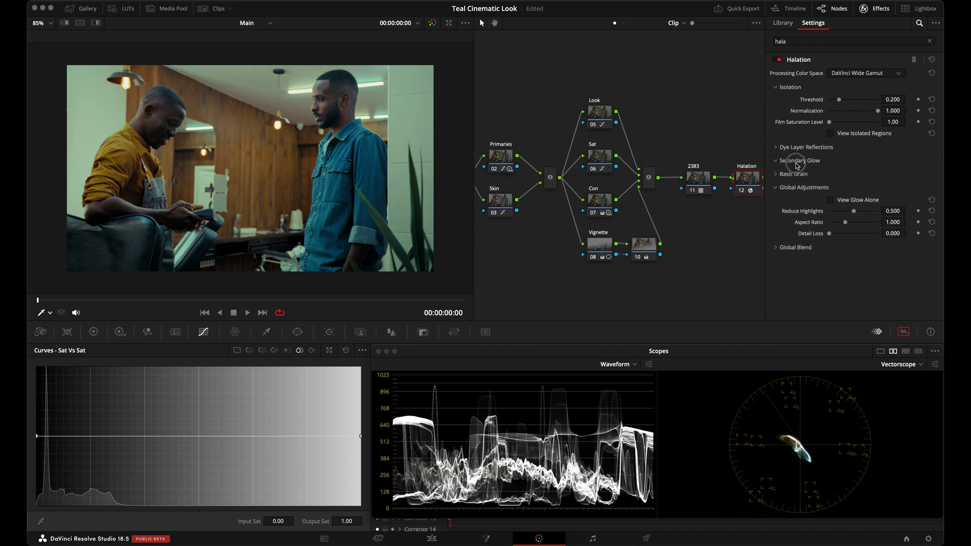
{"action": "left_click", "coordinate": [890, 172]}
{"action": "type", "text": "0.5"}
{"action": "key", "text": "Return"}
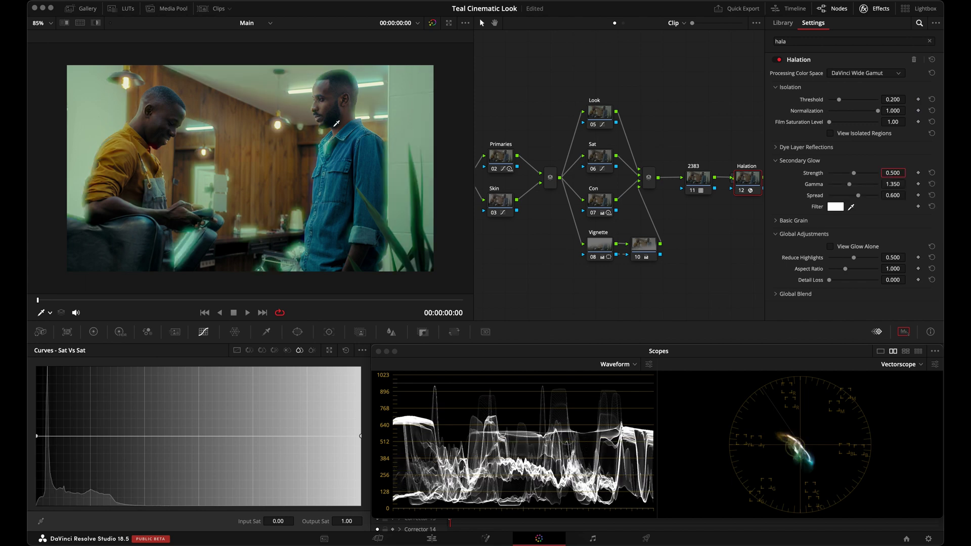
Change the Secondary Glow filter color to fully saturated red using the color wheel
{"action": "left_click", "coordinate": [840, 208]}
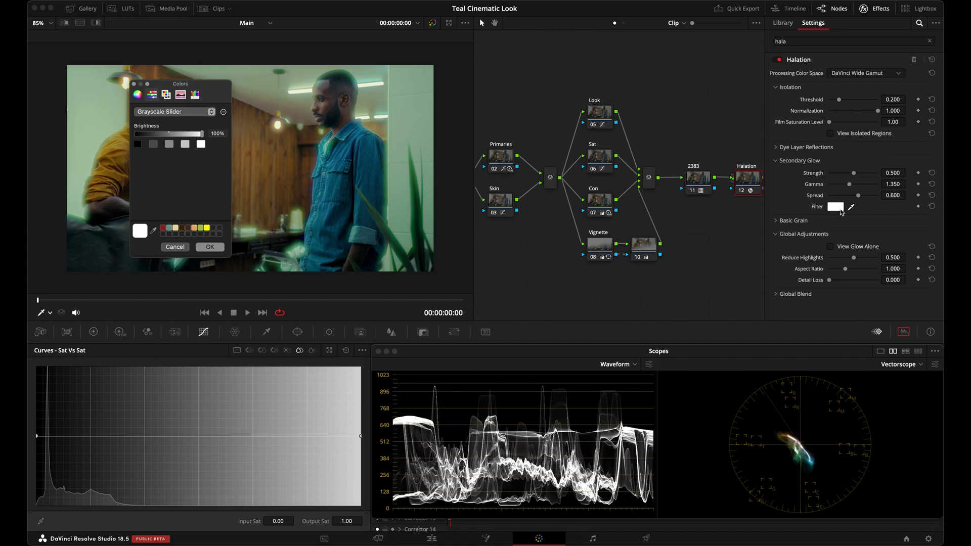
{"action": "left_click", "coordinate": [138, 95]}
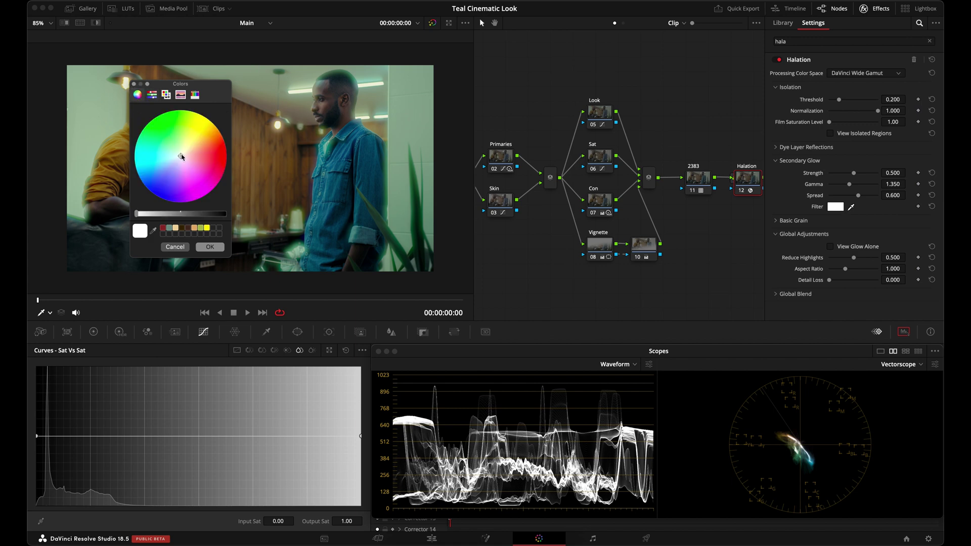
{"action": "left_click_drag", "start_coordinate": [182, 158], "coordinate": [229, 154]}
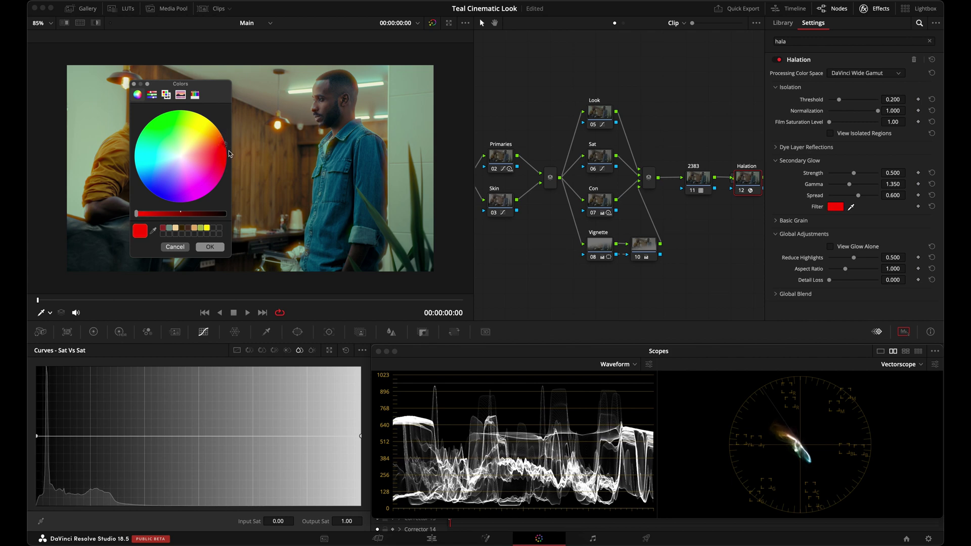
{"action": "left_click", "coordinate": [210, 245]}
Refine the Secondary Glow to strength 0.403, gamma 0.766 and spread 0.266, judging it on the zoomed image, and save the project
{"action": "mouse_move", "coordinate": [851, 188]}
{"action": "left_mouse_down"}
{"action": "mouse_move", "coordinate": [832, 188]}
{"action": "mouse_move", "coordinate": [843, 198]}
{"action": "left_mouse_up"}
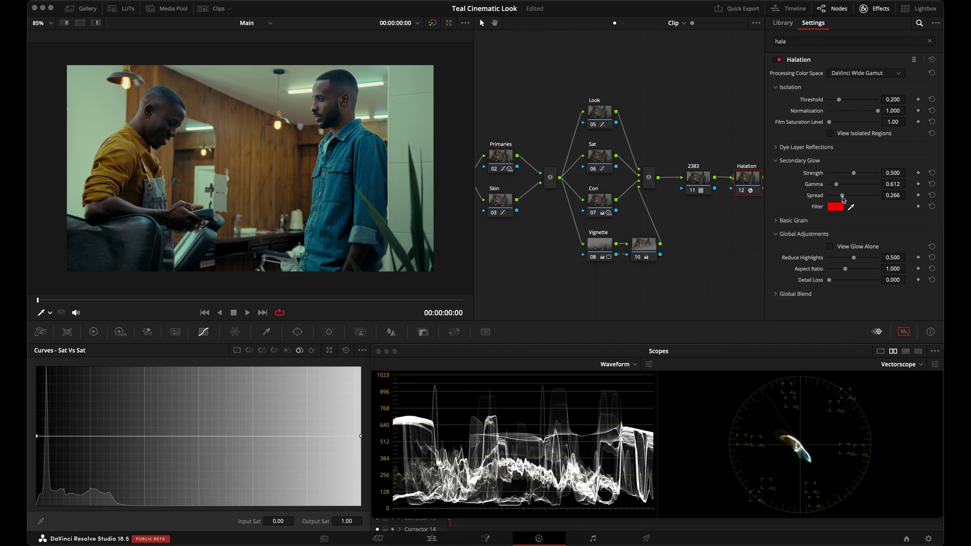
{"action": "scroll", "coordinate": [279, 141], "scroll_direction": "up", "scroll_amount": 5}
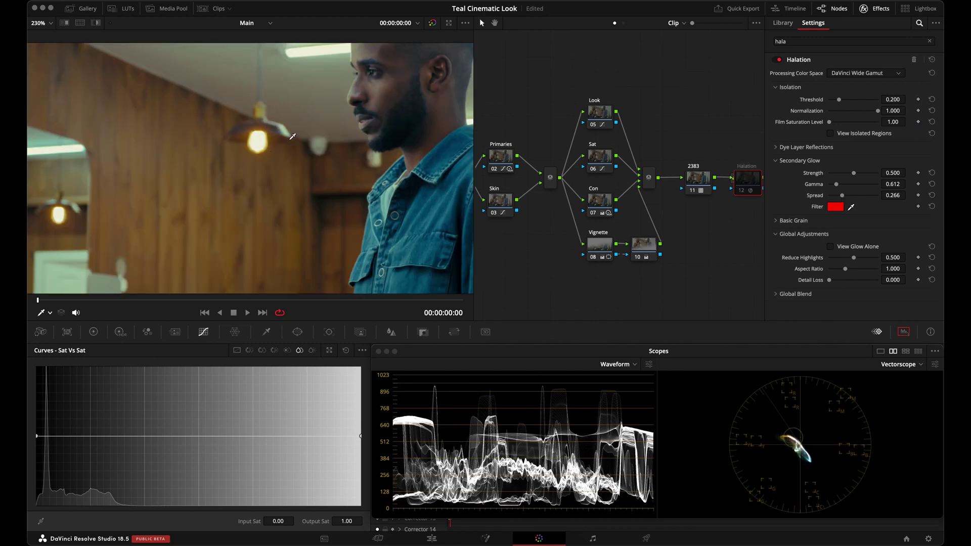
{"action": "left_click_drag", "start_coordinate": [837, 184], "coordinate": [842, 196]}
{"action": "left_click_drag", "start_coordinate": [854, 175], "coordinate": [846, 176]}
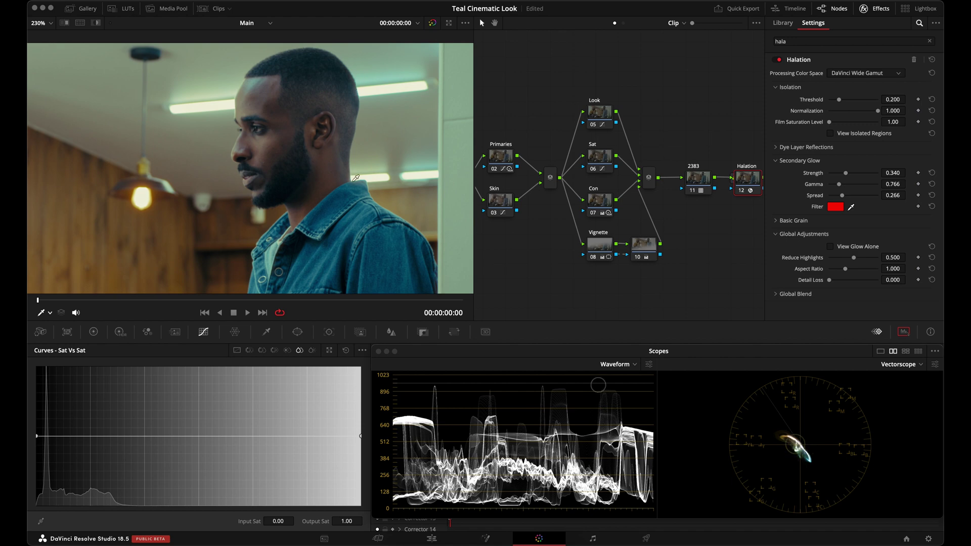
{"action": "left_click_drag", "start_coordinate": [846, 176], "coordinate": [850, 176]}
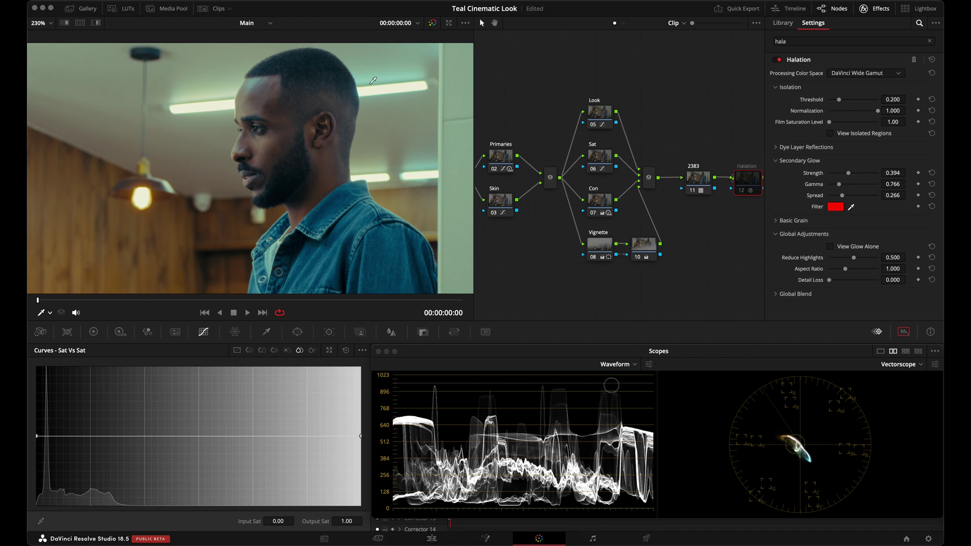
{"action": "left_click_drag", "start_coordinate": [848, 174], "coordinate": [849, 173]}
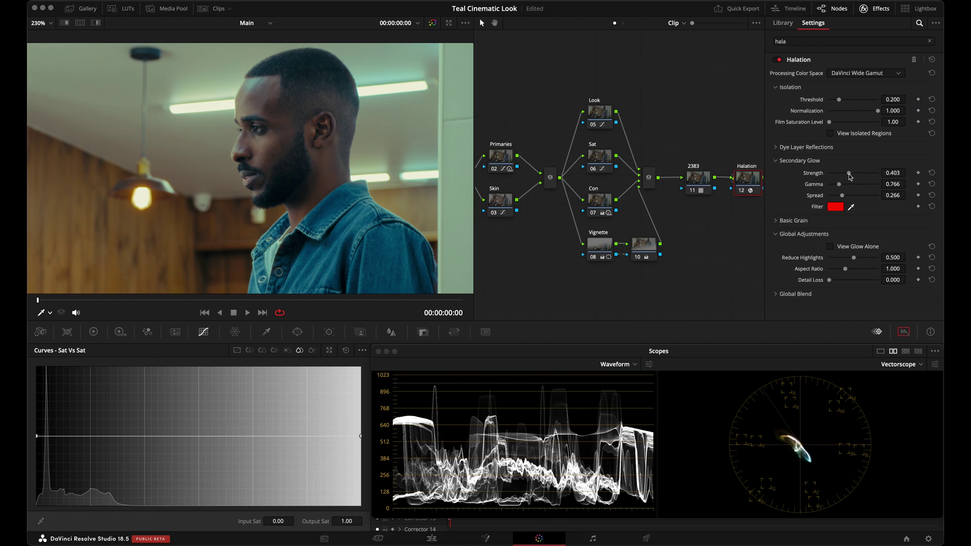
{"action": "scroll", "coordinate": [314, 177], "scroll_direction": "down", "scroll_amount": 3}
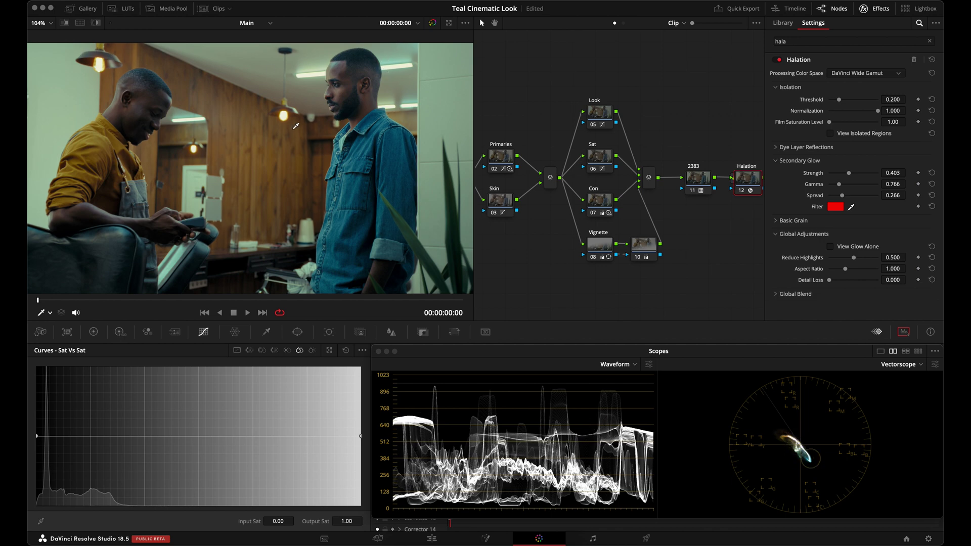
{"action": "key", "text": "super+s"}
Search the effects library for "film" and apply the Film Grain effect to the Film Grain node
{"action": "scroll", "coordinate": [654, 104], "scroll_direction": "right", "scroll_amount": 3}
{"action": "left_click", "coordinate": [727, 179]}
{"action": "double_click", "coordinate": [860, 41]}
{"action": "type", "text": "film"}
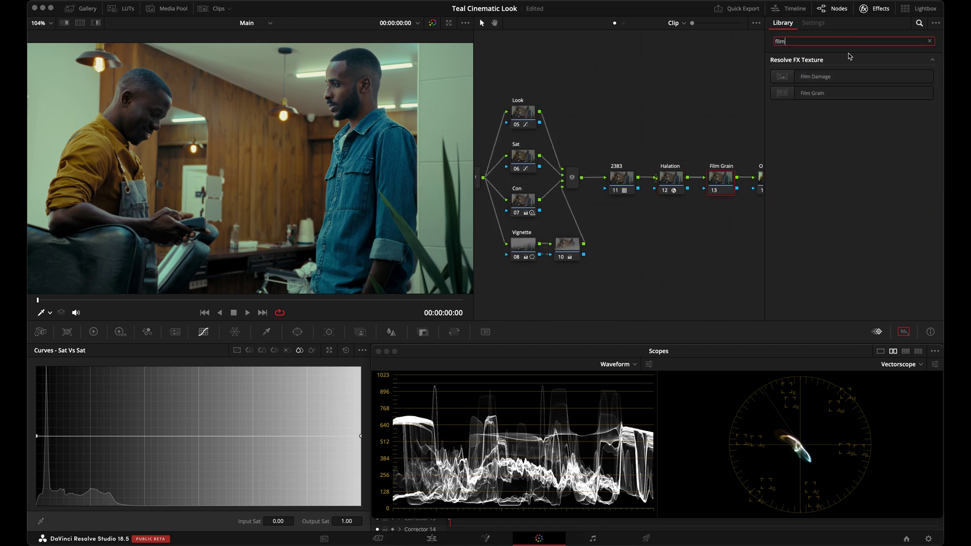
{"action": "left_click_drag", "start_coordinate": [801, 93], "coordinate": [720, 185]}
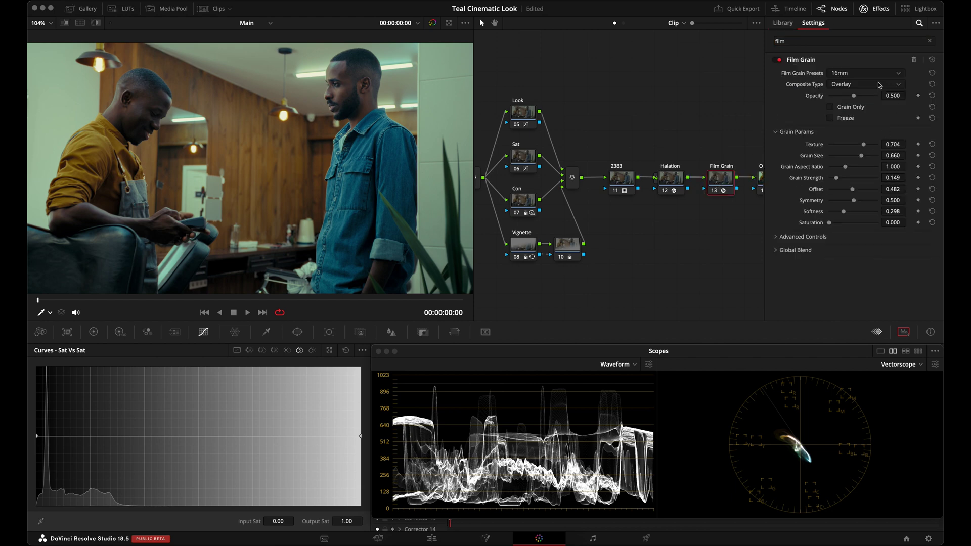
Apply the 35mm 400T preset to the Film Grain effect and play the clip zoomed in on the faces to judge it
{"action": "left_click", "coordinate": [850, 74]}
{"action": "scroll", "coordinate": [871, 132], "scroll_direction": "down", "scroll_amount": 4}
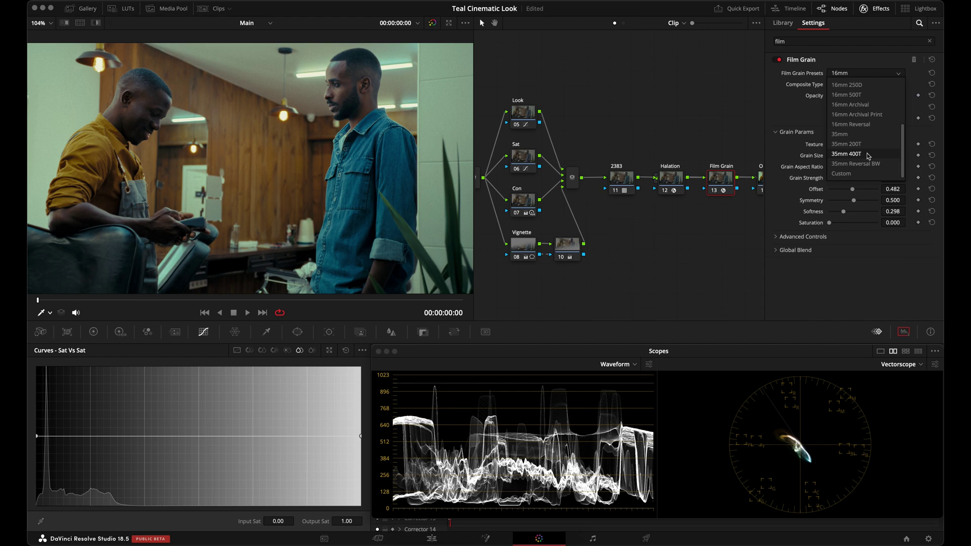
{"action": "left_click", "coordinate": [873, 154]}
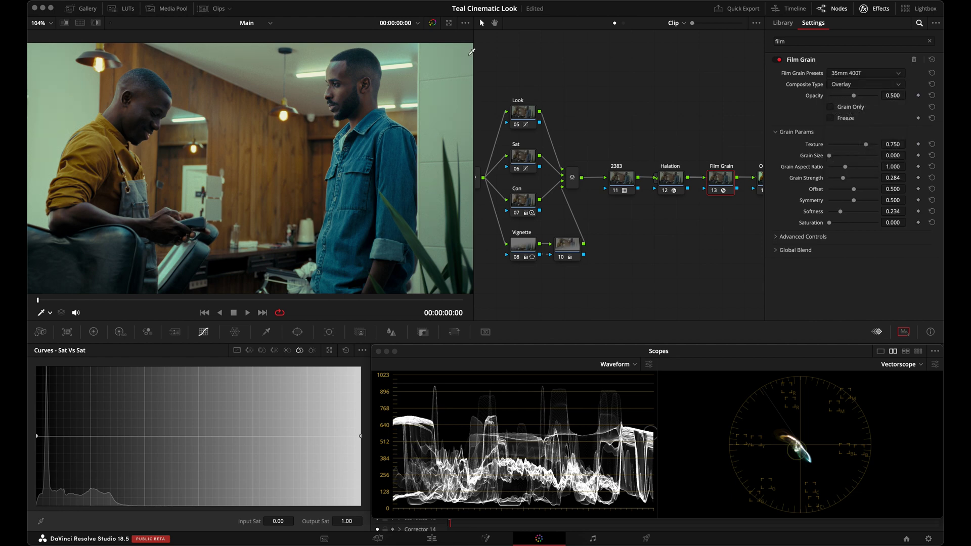
{"action": "scroll", "coordinate": [351, 73], "scroll_direction": "up", "scroll_amount": 5}
{"action": "scroll", "coordinate": [352, 72], "scroll_direction": "up", "scroll_amount": 8}
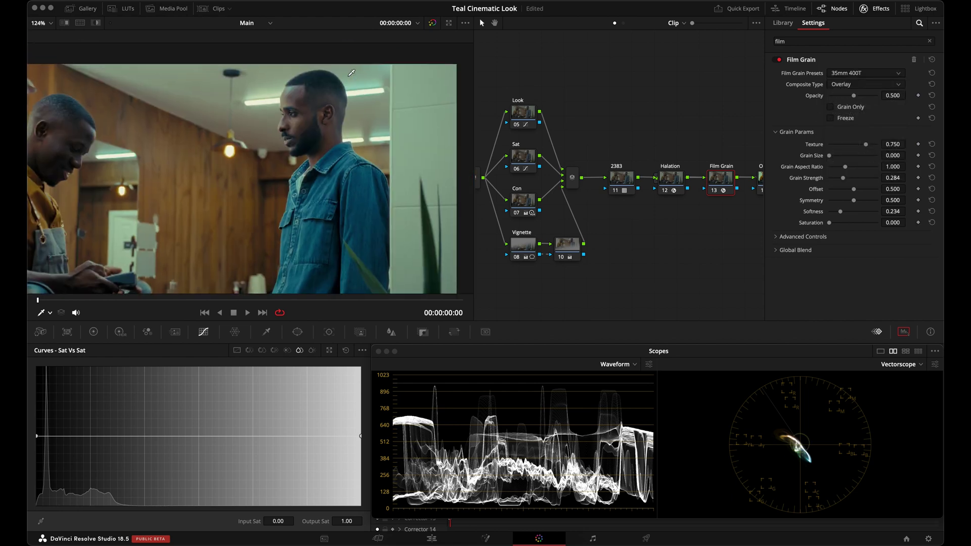
{"action": "key", "text": "space"}
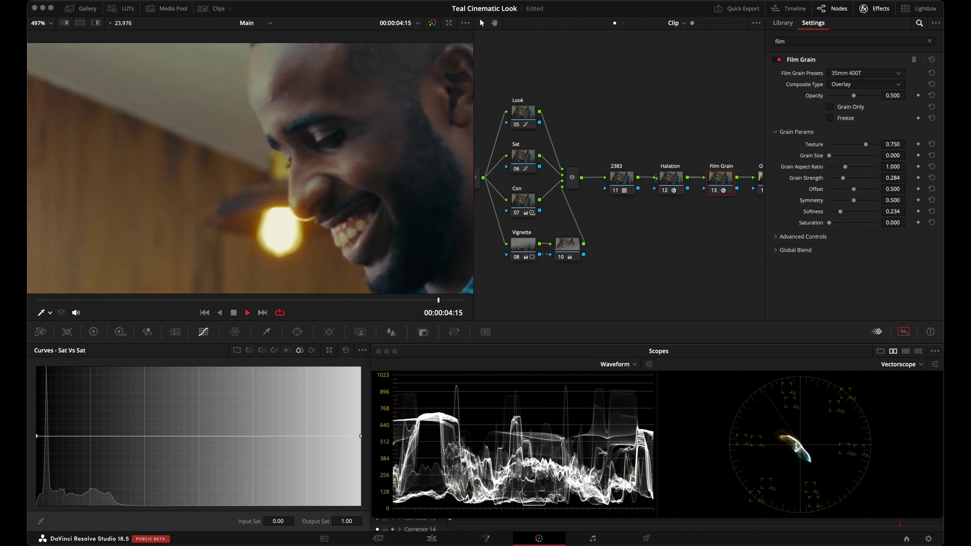
{"action": "key", "text": "space"}
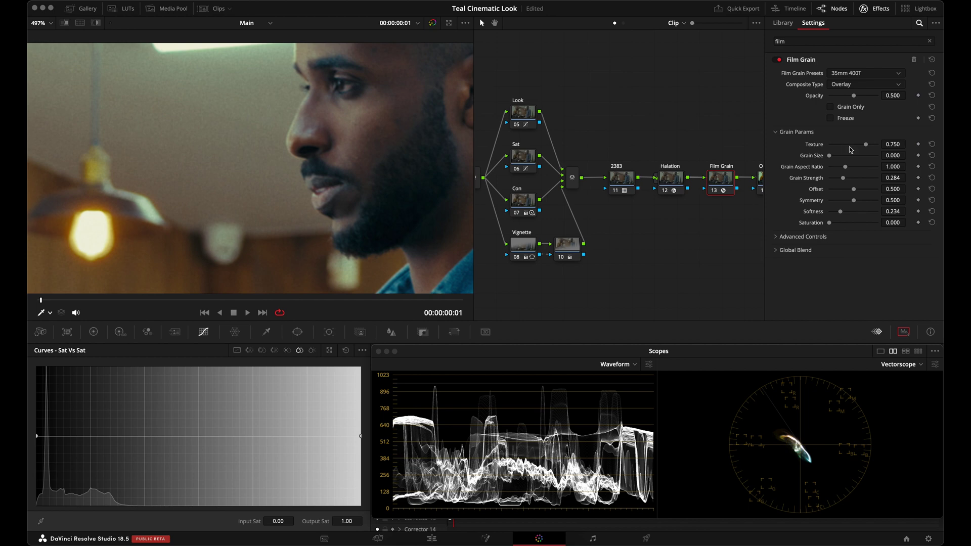
Lower the film grain's Texture to 0.376 and its Softness to 0.181
{"action": "left_click_drag", "start_coordinate": [866, 147], "coordinate": [849, 147]}
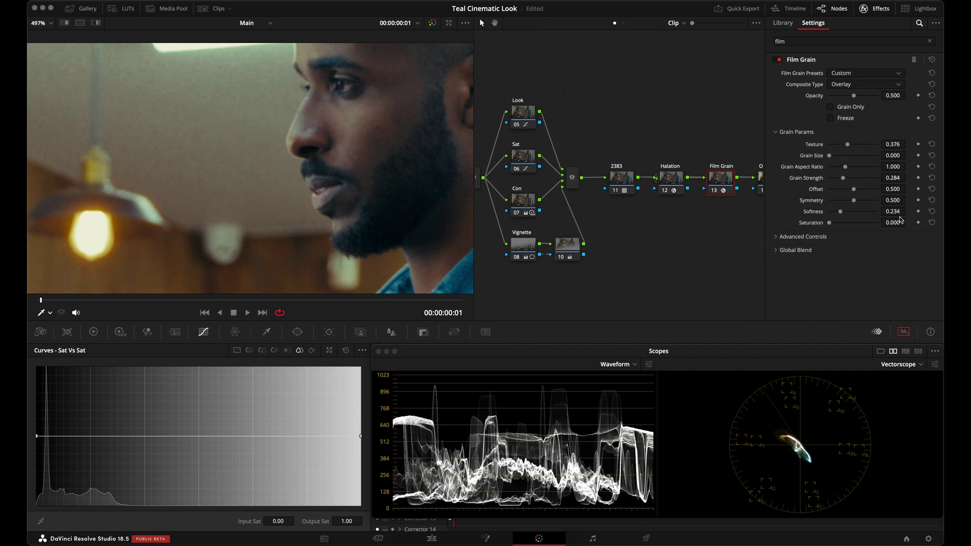
{"action": "left_click_drag", "start_coordinate": [895, 212], "coordinate": [873, 216]}
Reduce the grain in the advanced controls to Shadows 0.203 and Midtones 0.353, then compare the image with and without the grain node
{"action": "left_click", "coordinate": [788, 237]}
{"action": "scroll", "coordinate": [805, 253], "scroll_direction": "down", "scroll_amount": 1}
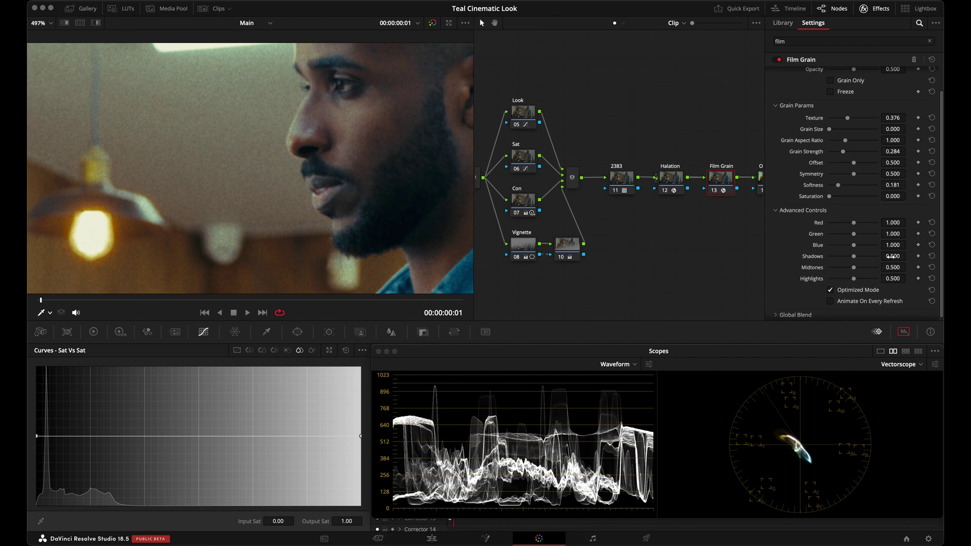
{"action": "left_click_drag", "start_coordinate": [890, 257], "coordinate": [749, 258]}
{"action": "left_click_drag", "start_coordinate": [756, 258], "coordinate": [757, 258]}
{"action": "left_click_drag", "start_coordinate": [896, 268], "coordinate": [825, 276]}
{"action": "left_click_drag", "start_coordinate": [826, 276], "coordinate": [831, 274]}
{"action": "key", "text": "ctrl+d"}
{"action": "key", "text": "ctrl+d"}
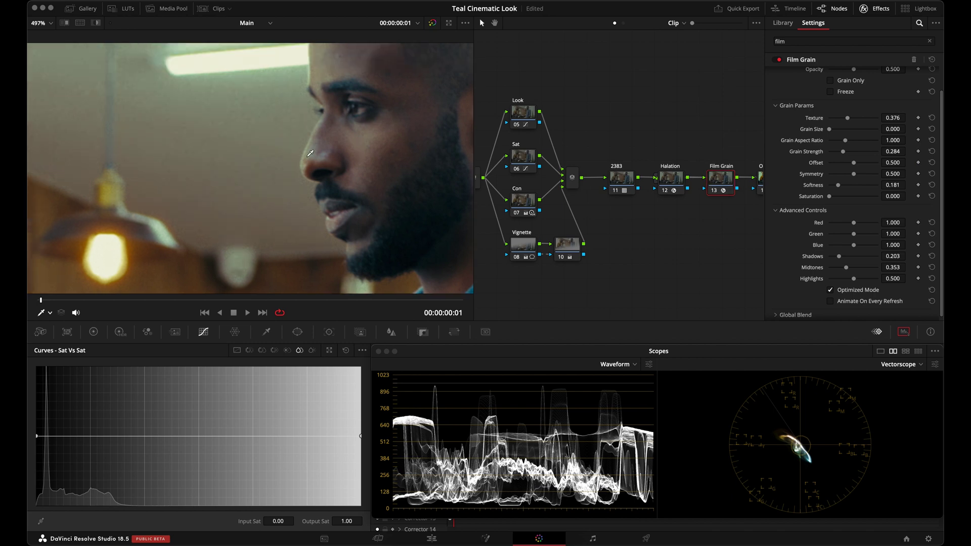
Review the grain in zoomed playback and at full frame, and reduce the Grain Strength to 0.138
{"action": "key", "text": "space"}
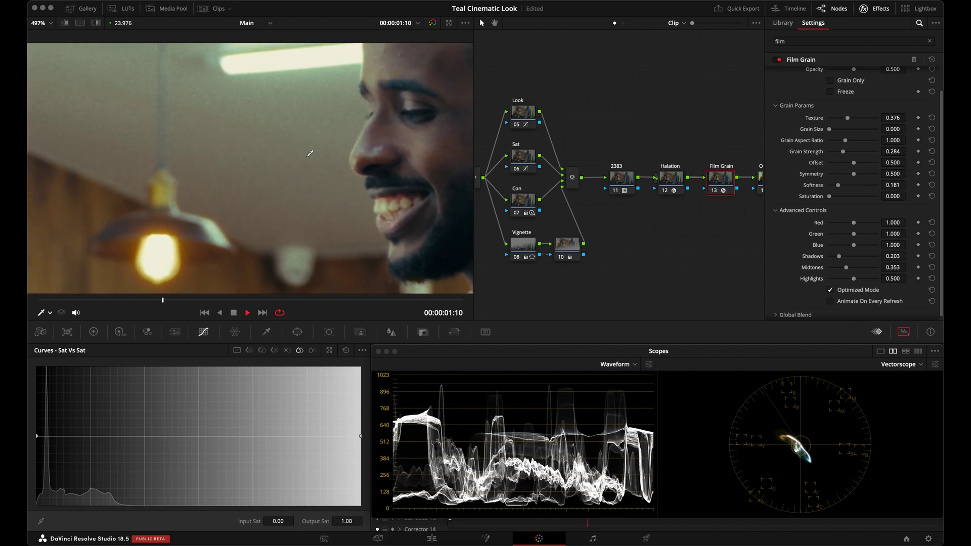
{"action": "key", "text": "space"}
{"action": "key", "text": "shift+z"}
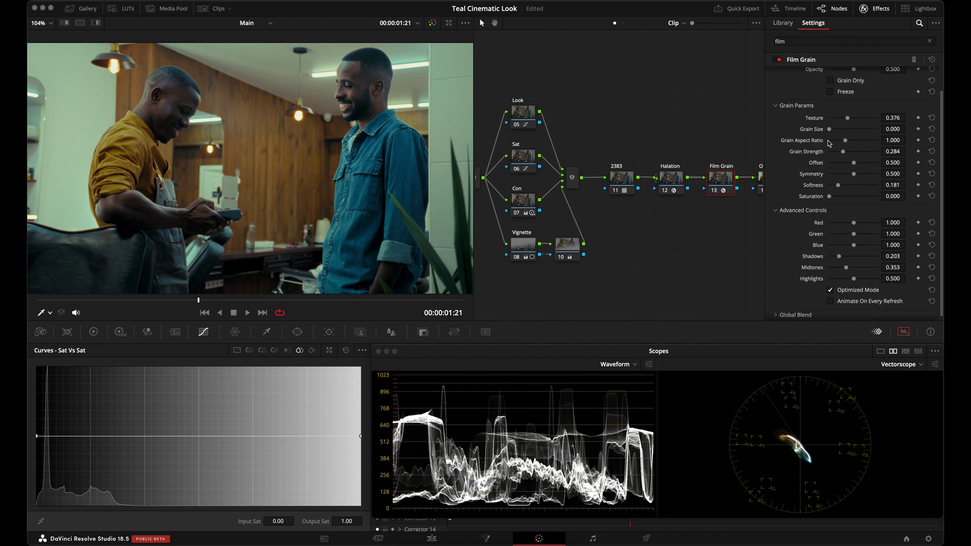
{"action": "left_click_drag", "start_coordinate": [843, 155], "coordinate": [837, 155]}
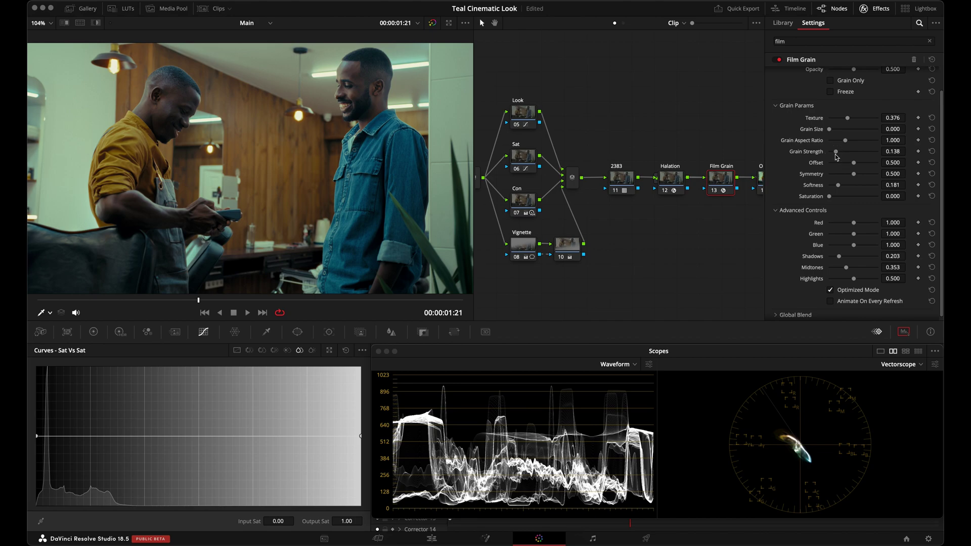